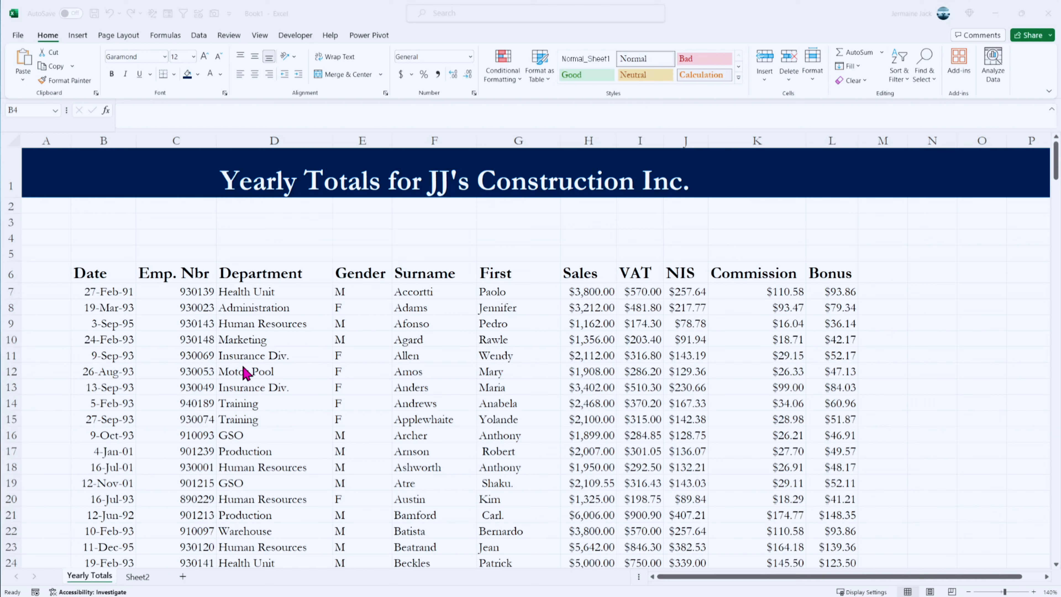
Look over the Department, Gender, Sales, NIS and Bonus columns of the yearly totals table.
left_click(252, 383)
left_click_drag(176, 355, 589, 468)
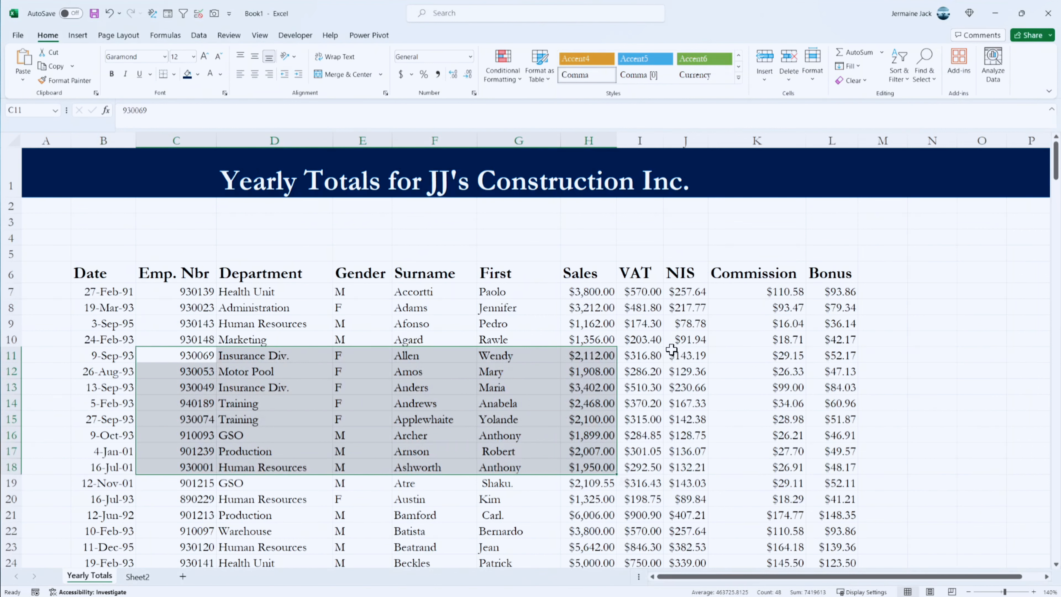
left_click(587, 318)
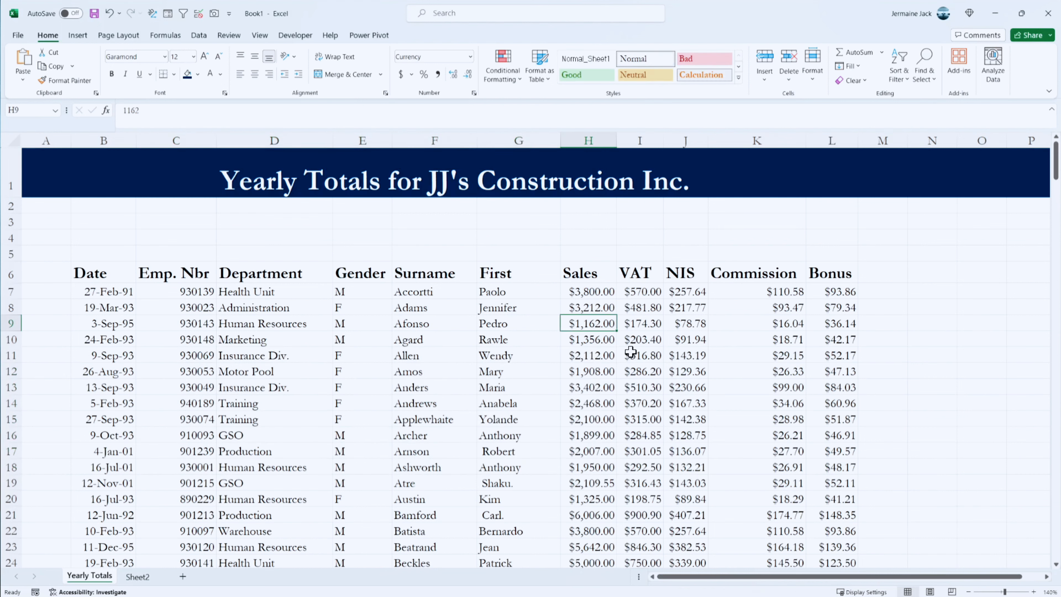
left_click_drag(597, 292, 611, 415)
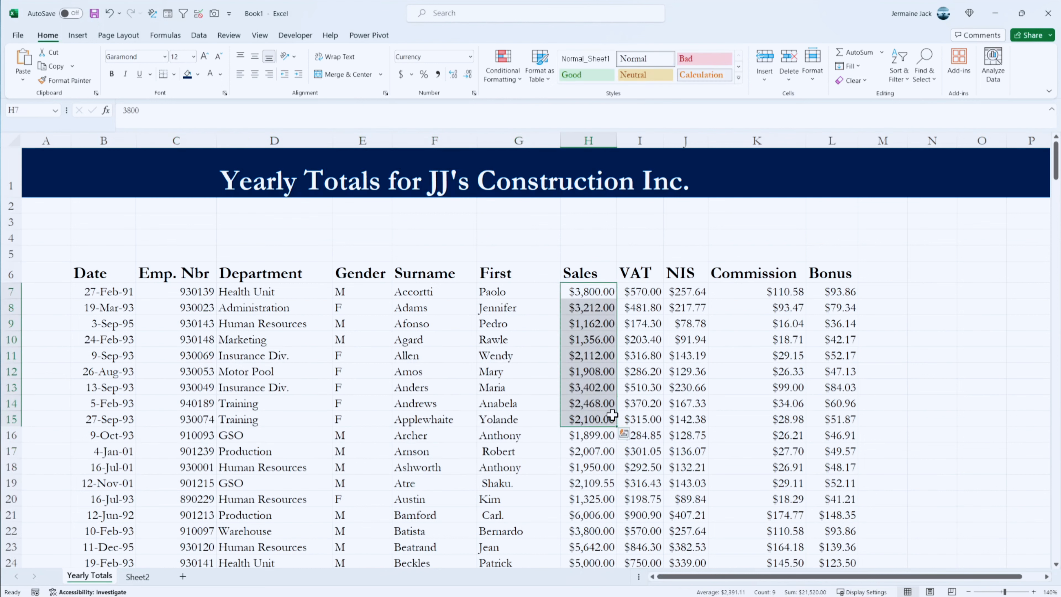
left_click_drag(687, 324, 687, 412)
left_click_drag(818, 292, 833, 404)
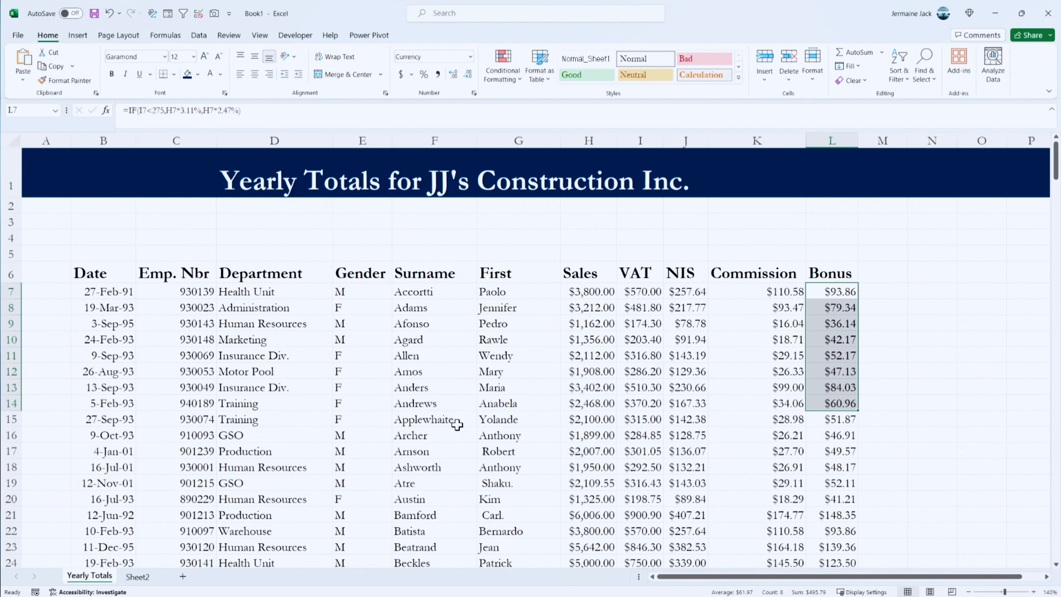
left_click(294, 290)
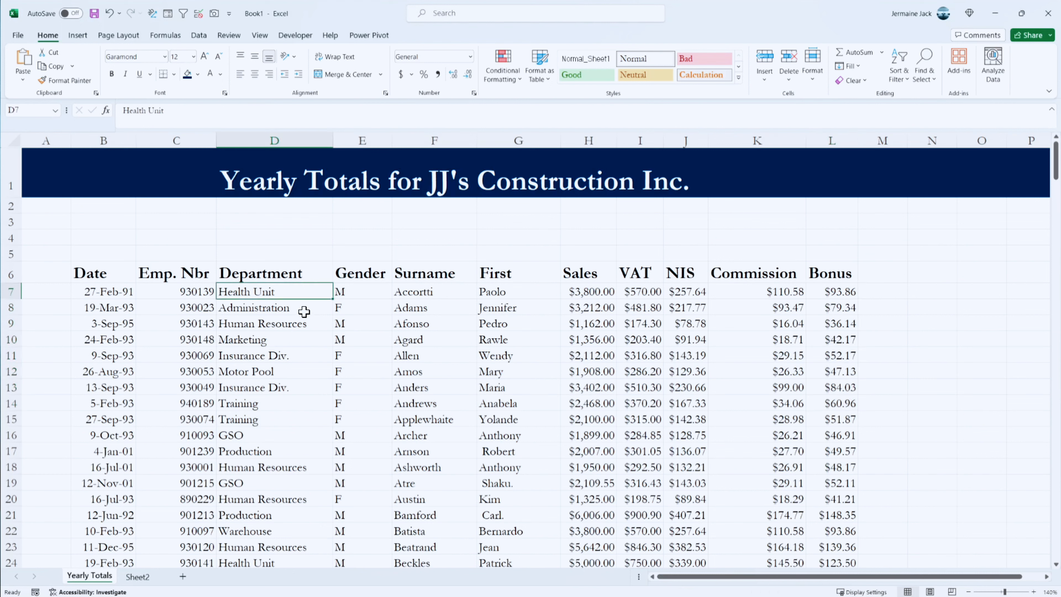
left_click(342, 321)
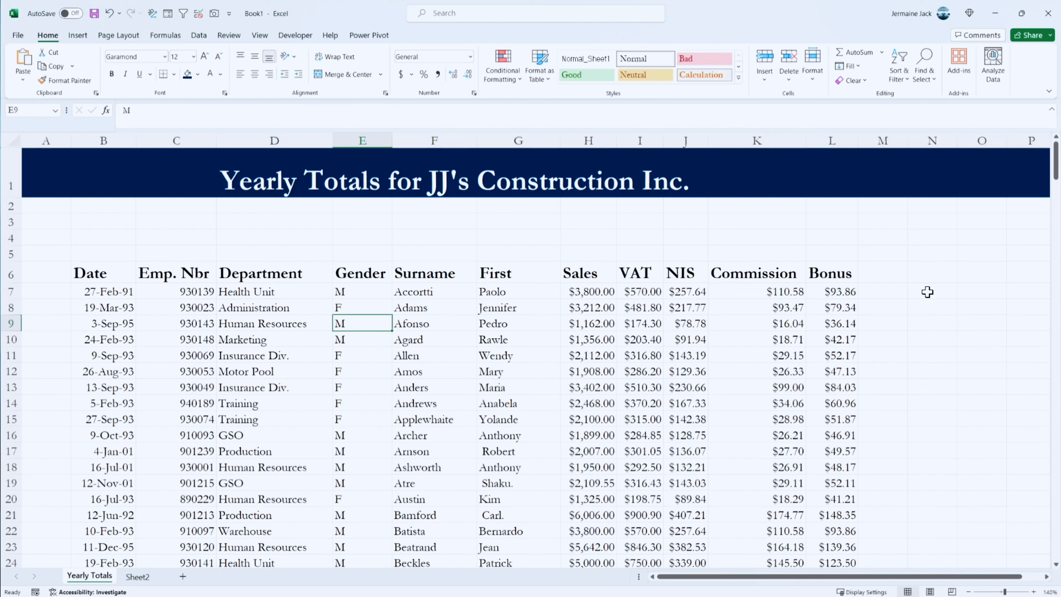
Start a formula in cell N7, beside the first record.
left_click(942, 291)
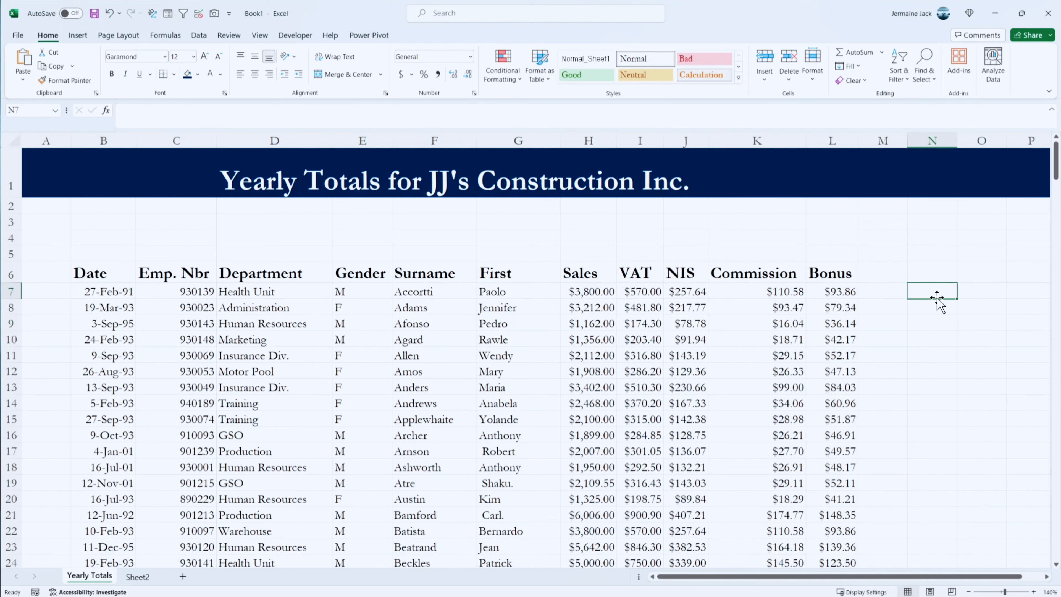
type("=")
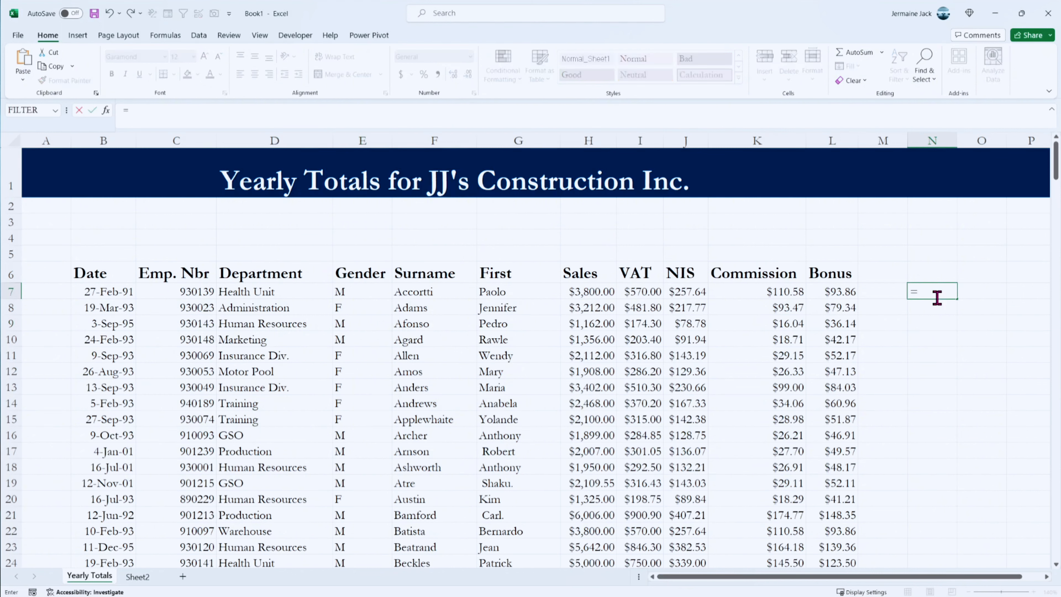
type("countif")
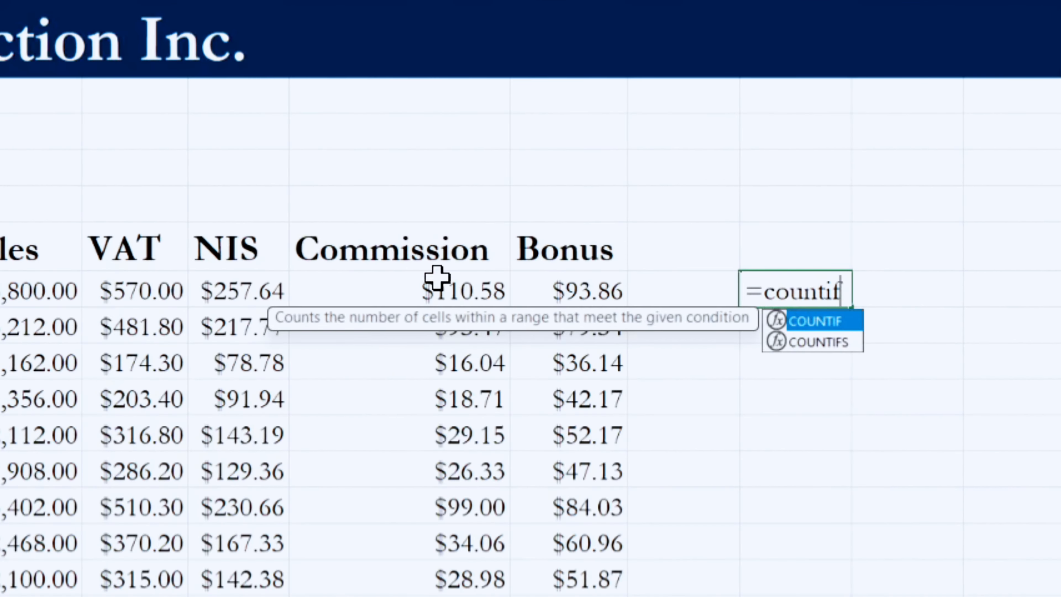
key("BackSpace")
key("BackSpace")
key("BackSpace")
key("BackSpace")
key("BackSpace")
key("BackSpace")
key("BackSpace")
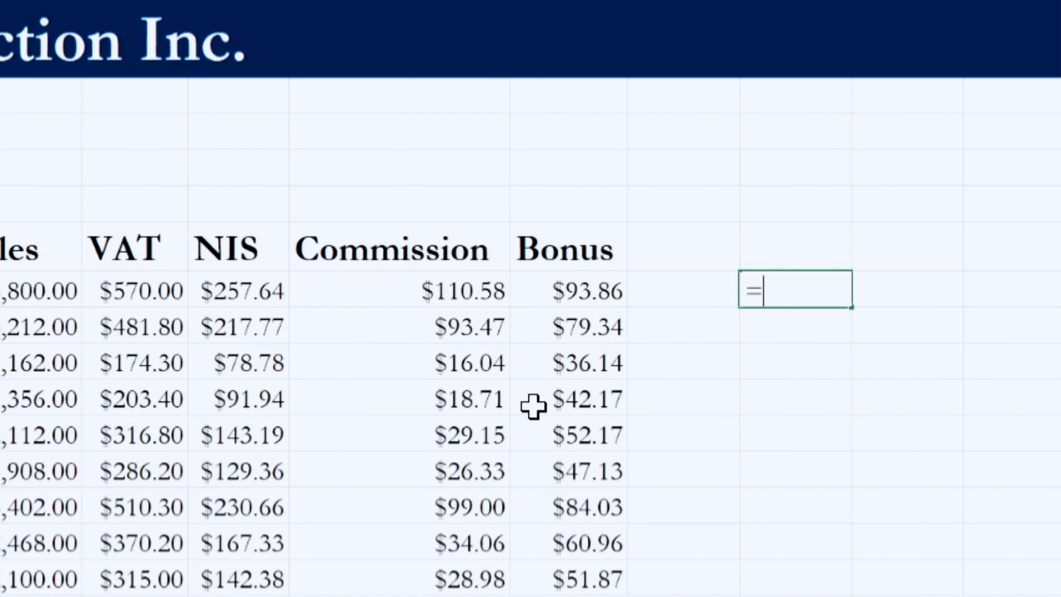
Insert the SUMIF function in N7 with the Gender values E7:E280 as its range.
type("Sumif")
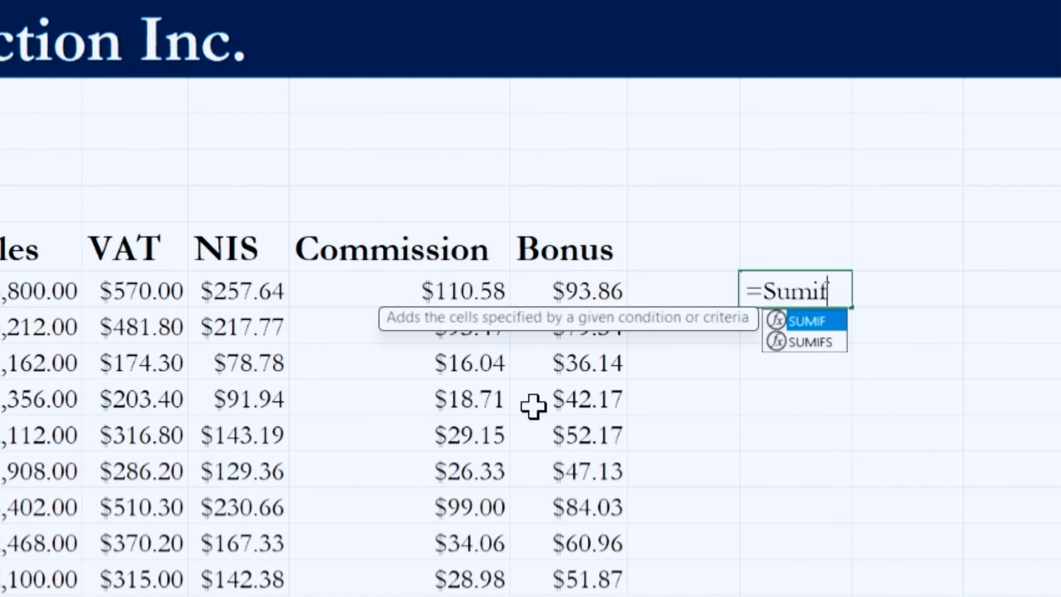
key("Tab")
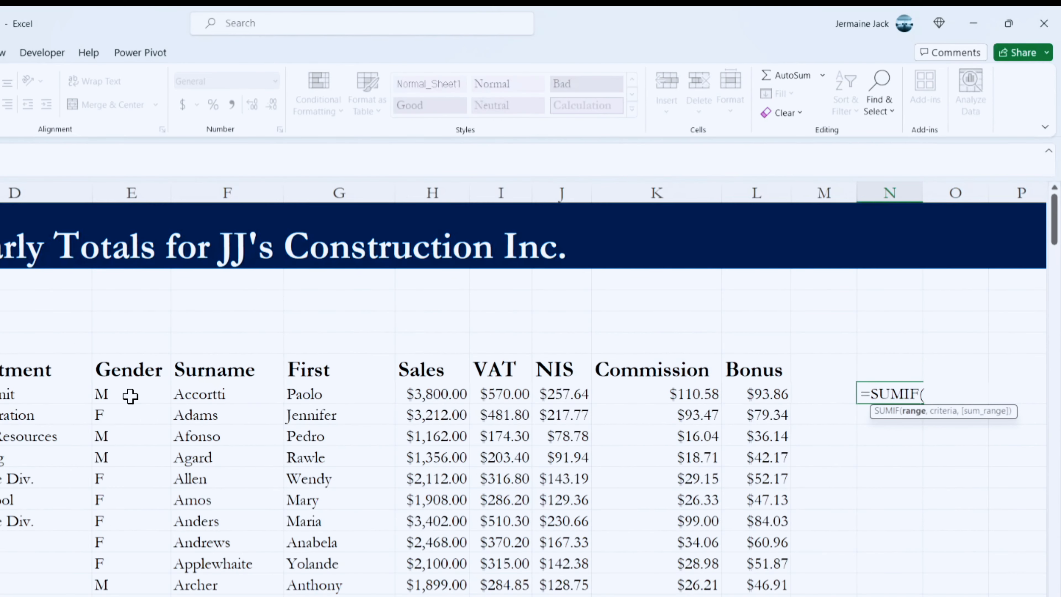
left_click(131, 396)
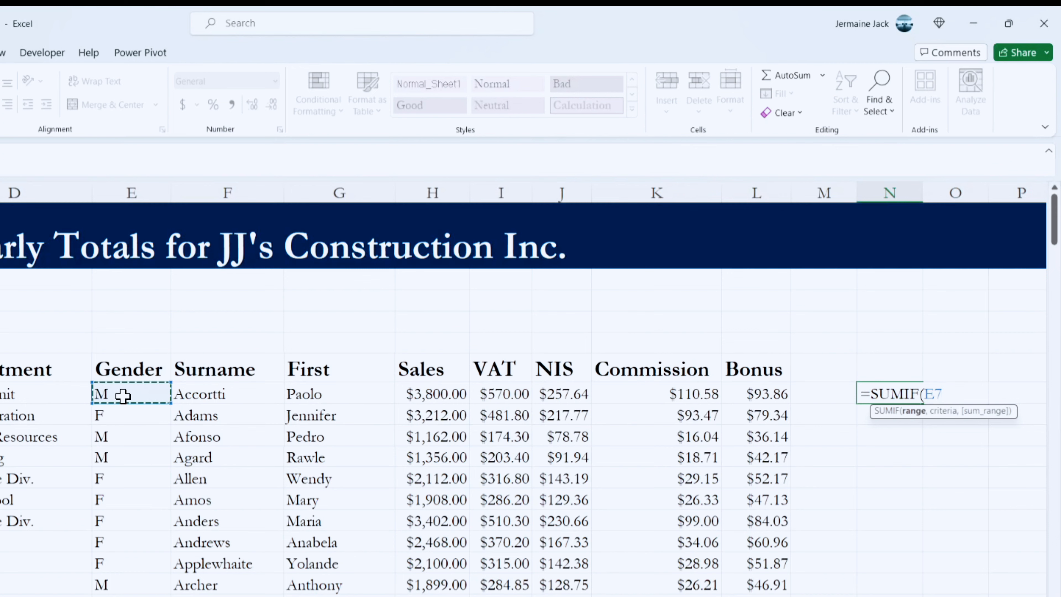
key("ctrl+shift+Down")
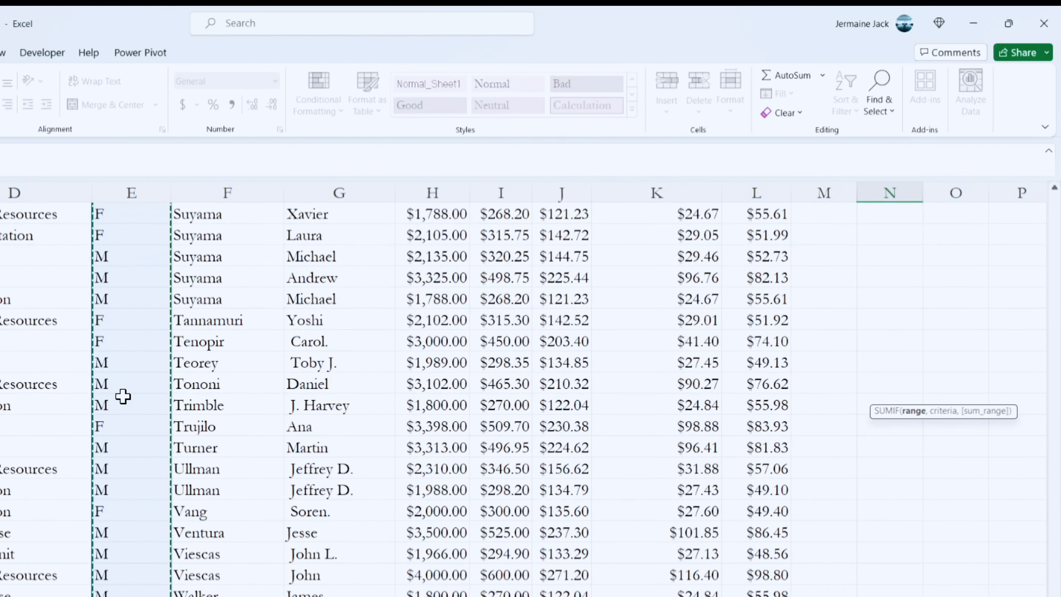
key("ctrl+BackSpace")
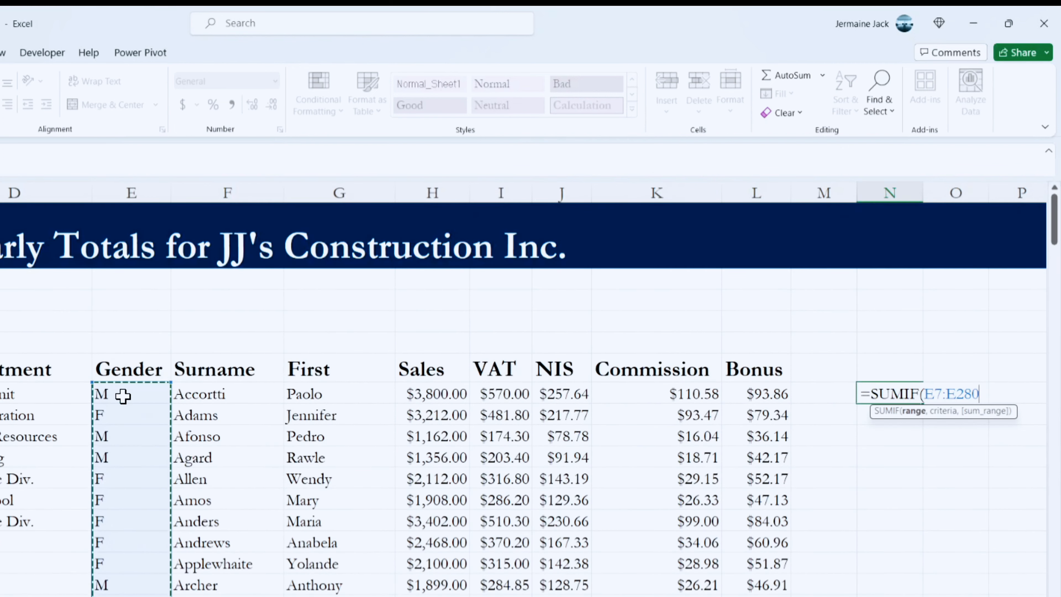
type(",")
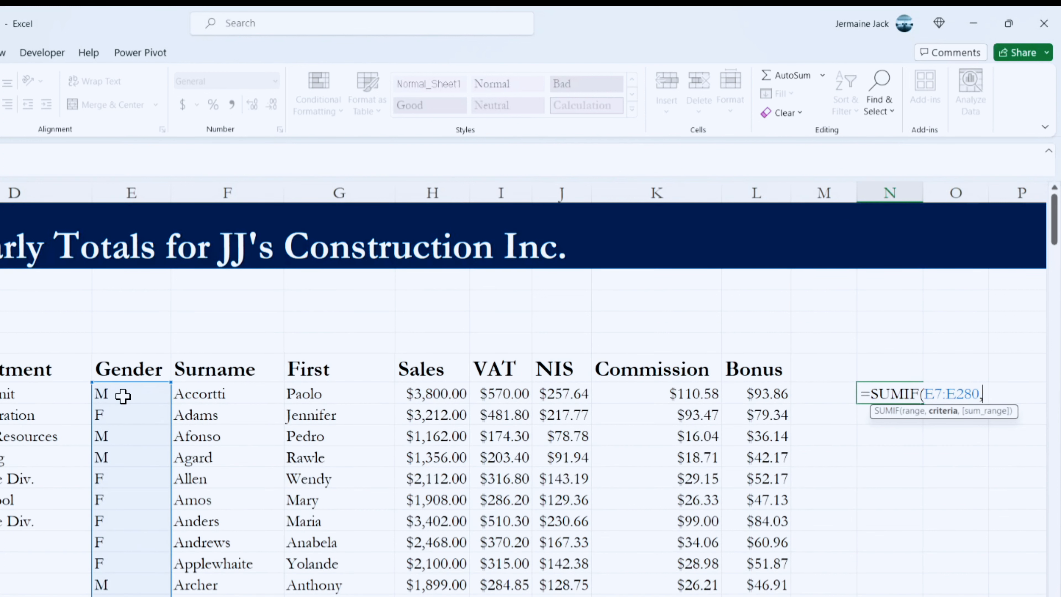
Complete the SUMIF formula with E7 as the criteria and the Bonus values from L7 down as the sum range.
left_click(123, 396)
type(",")
left_click(755, 395)
key("ctrl+shift+Down")
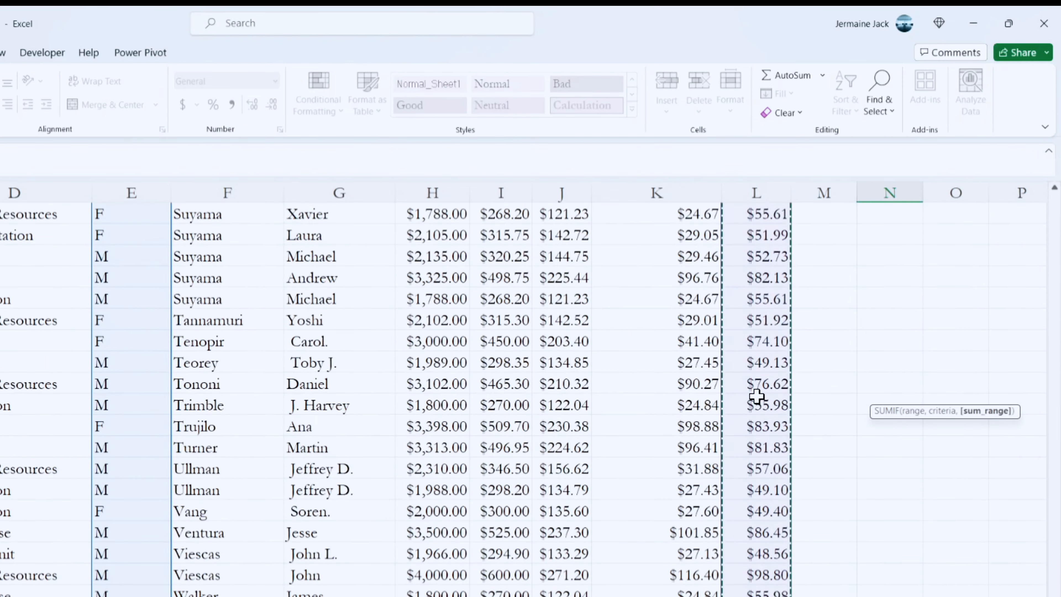
key("ctrl+BackSpace")
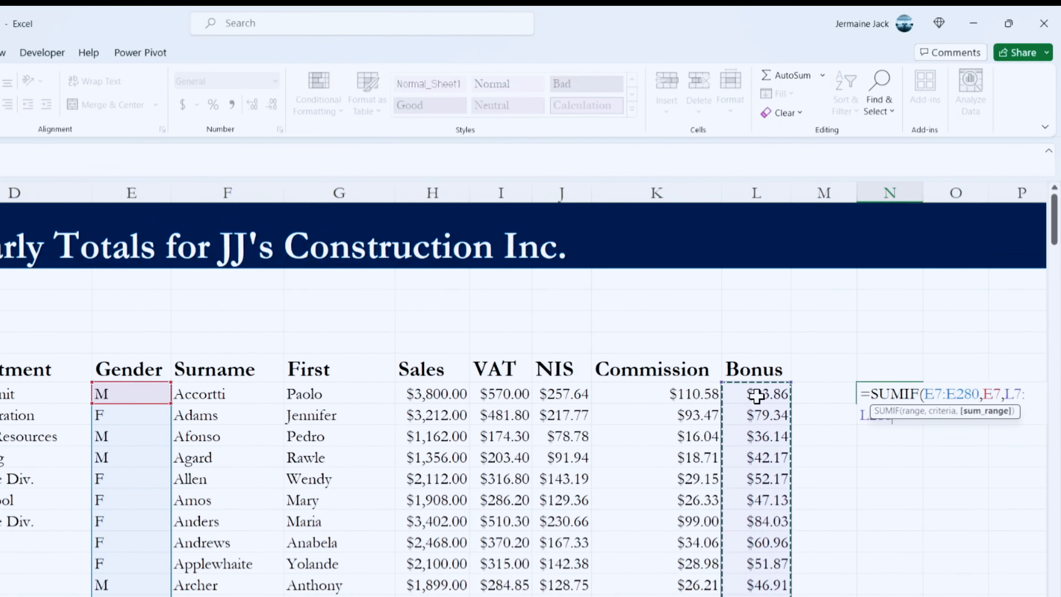
key("Return")
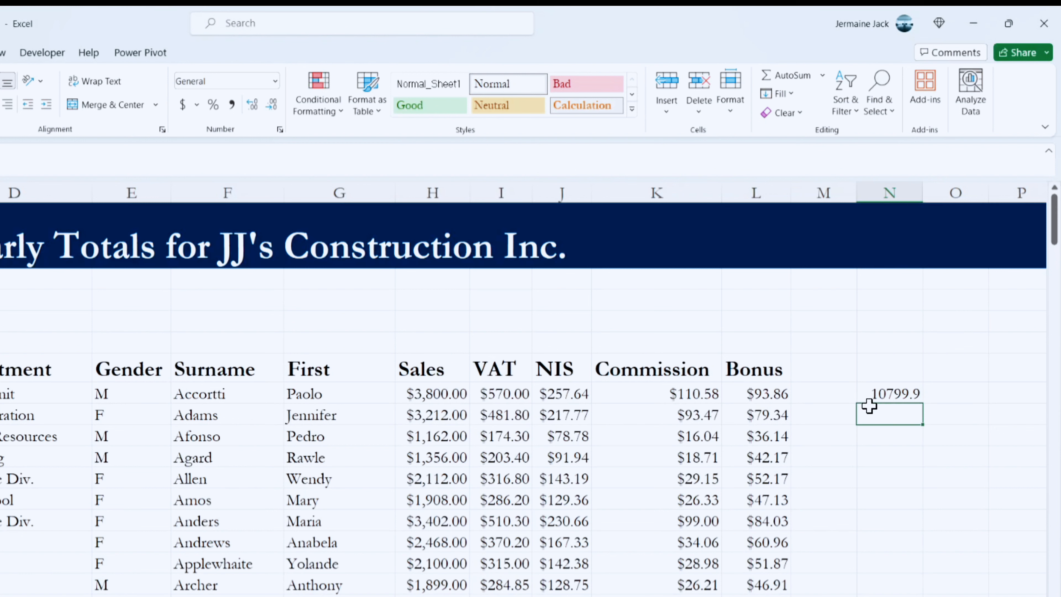
Format the SUMIF result in cell N7 as Currency.
left_click(895, 393)
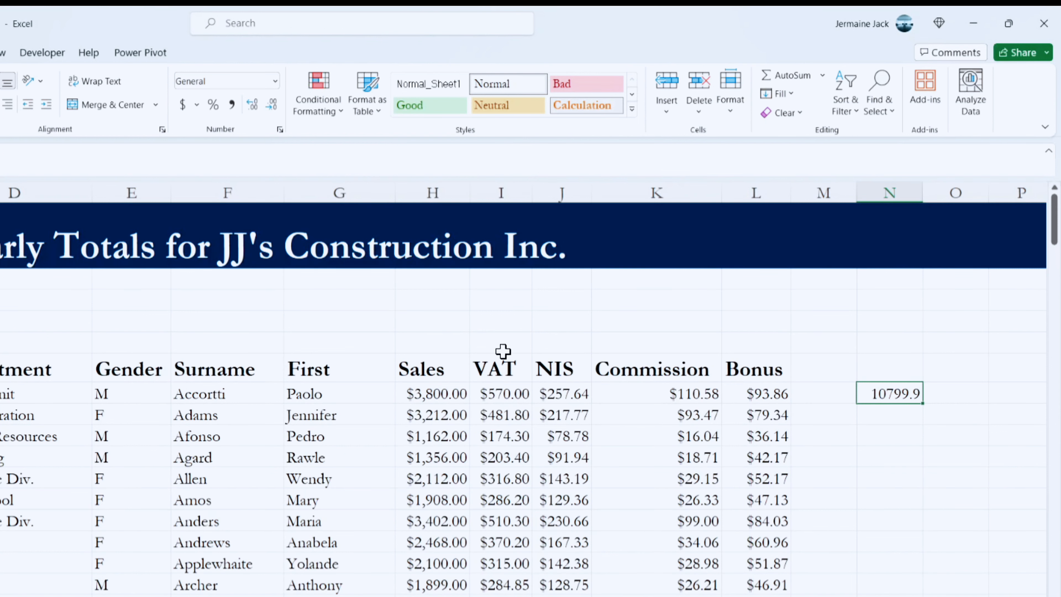
left_click(275, 81)
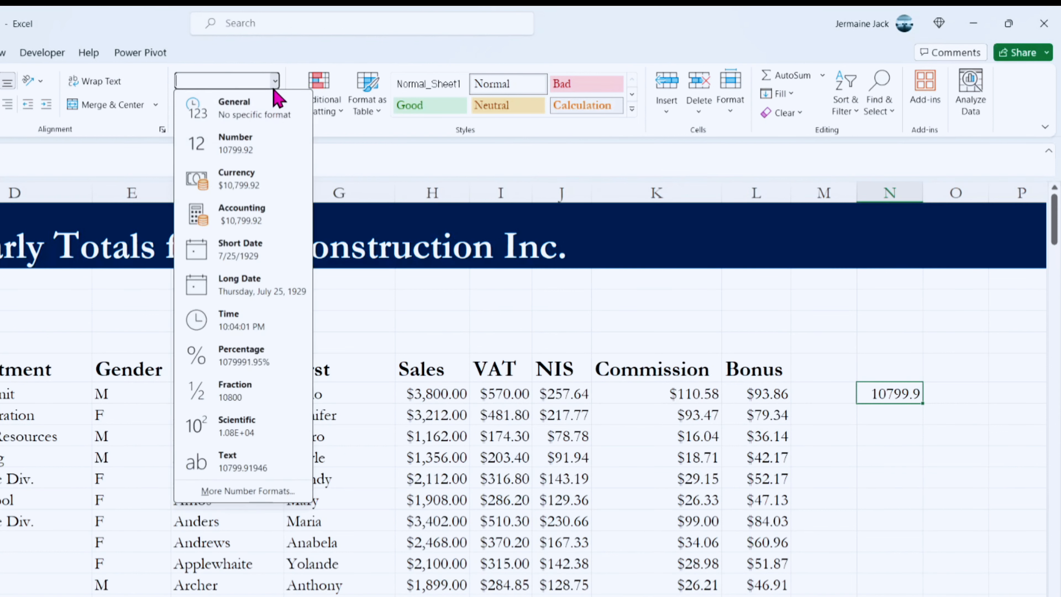
left_click(260, 186)
left_click(875, 515)
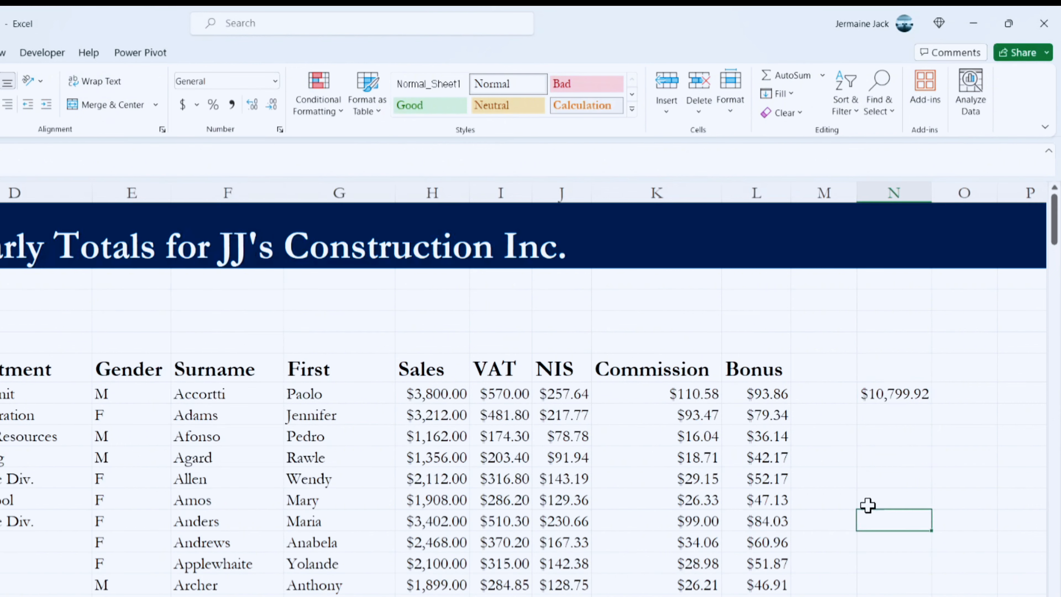
left_click(907, 395)
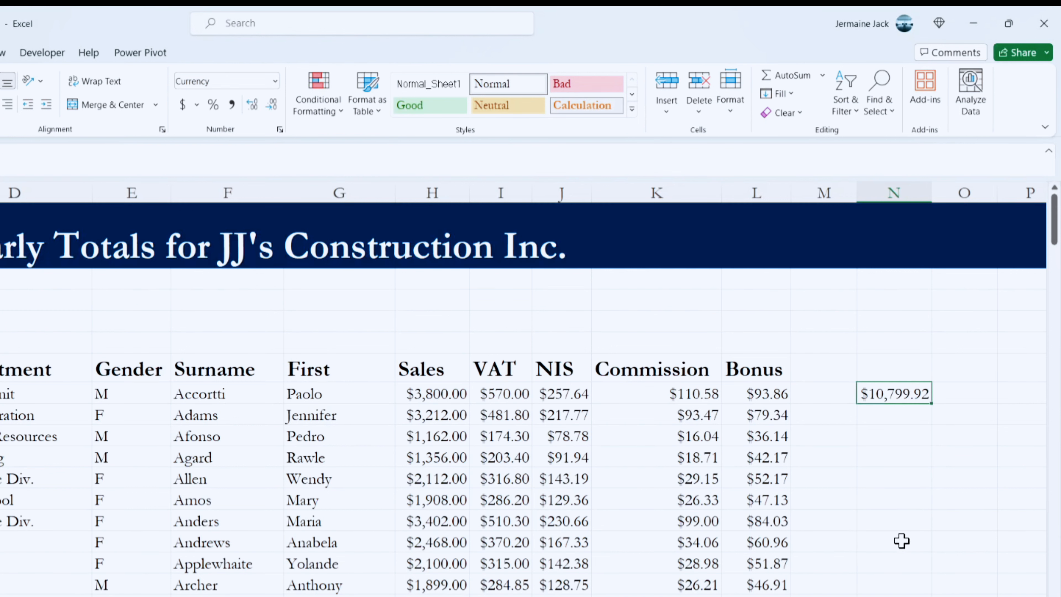
Return to the table's first record and bring up the data sorting and subtotal tools.
key("Left")
key("Left")
key("Left")
key("Left")
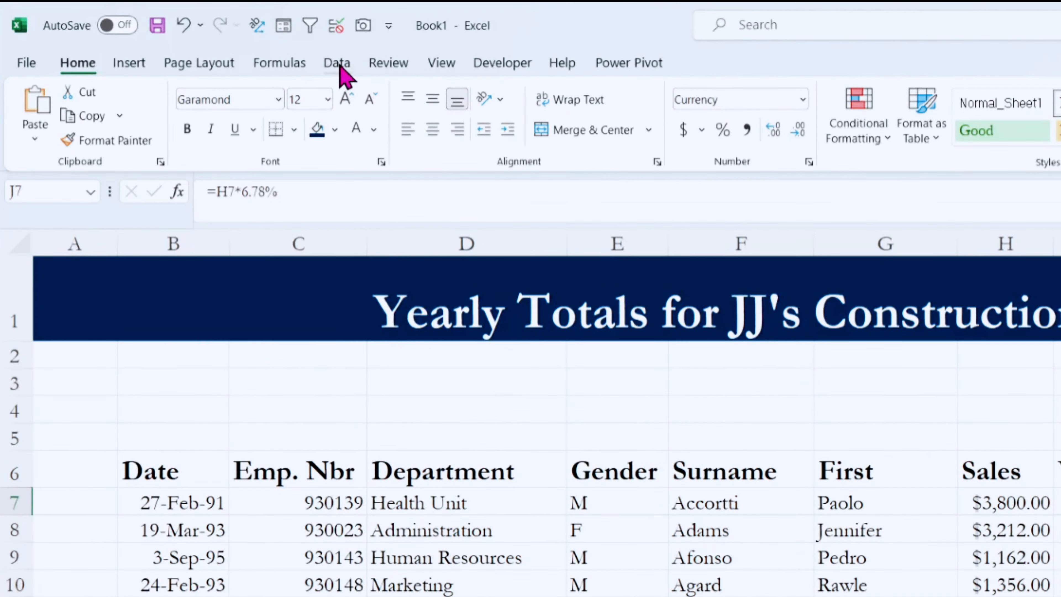
left_click(214, 43)
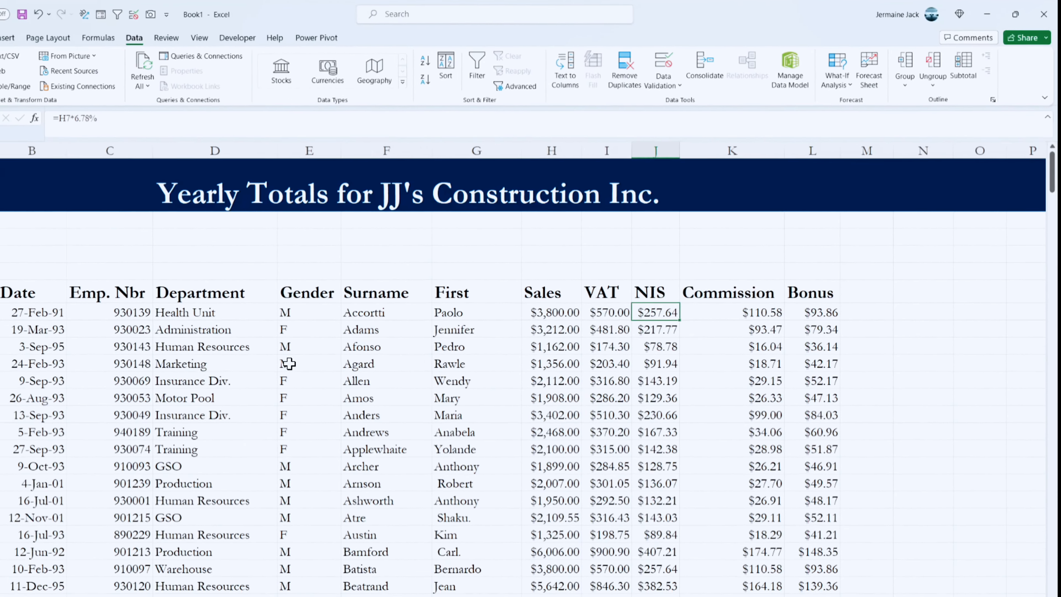
Examine the employee records across the Department, Gender, Surname, First, VAT and Commission columns.
left_click(274, 363)
left_click(472, 383)
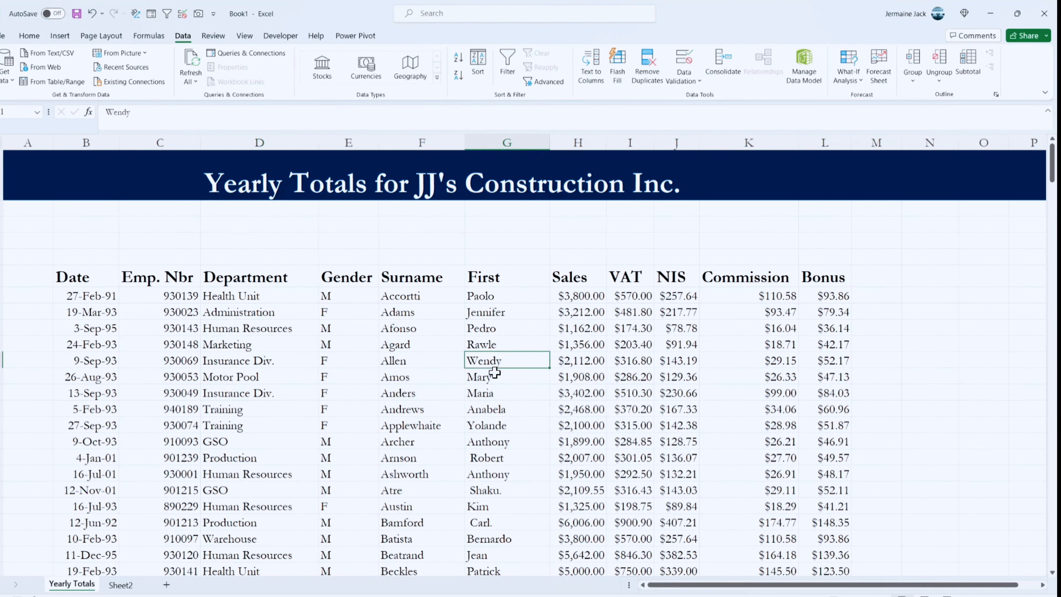
left_click(195, 408)
left_click(207, 329)
left_click(623, 329)
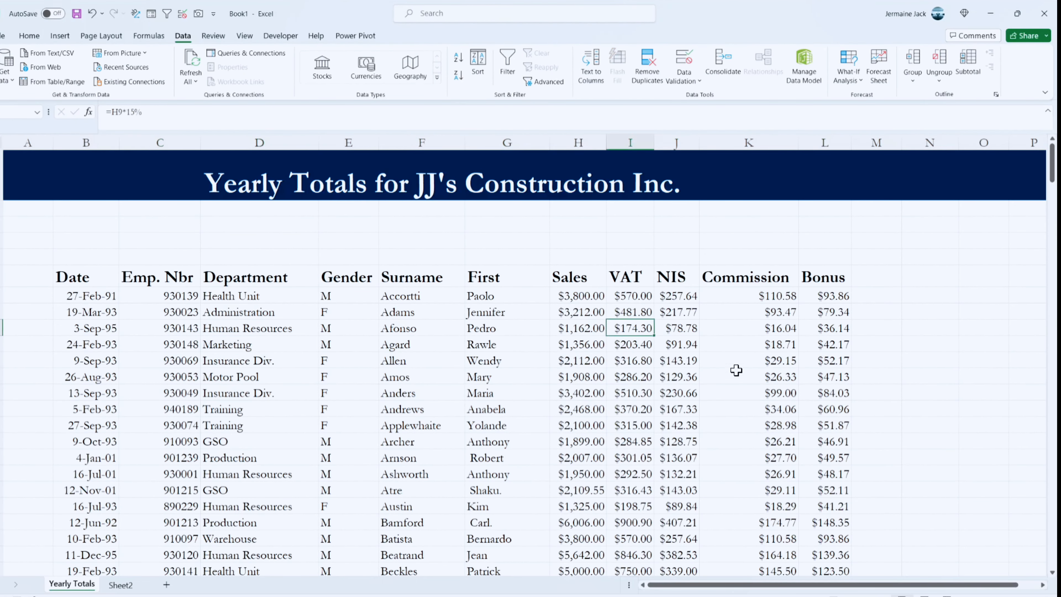
left_click(760, 379)
left_click(417, 440)
left_click(323, 345)
left_click(408, 325)
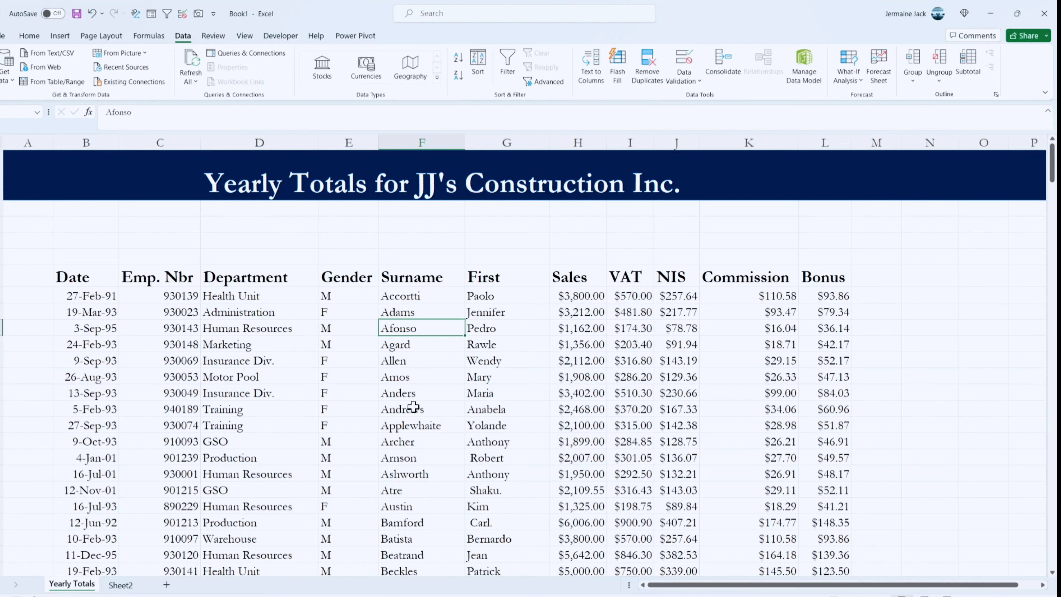
Examine the Gender column's header and its M and F entries to see how they are grouped.
left_click(351, 299)
left_click(355, 312)
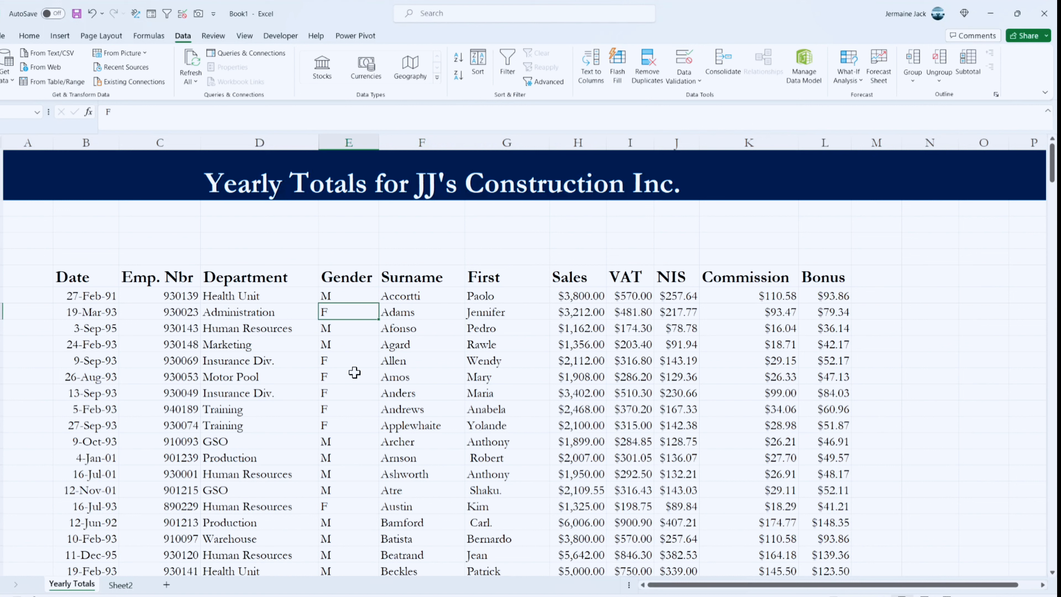
left_click(358, 296)
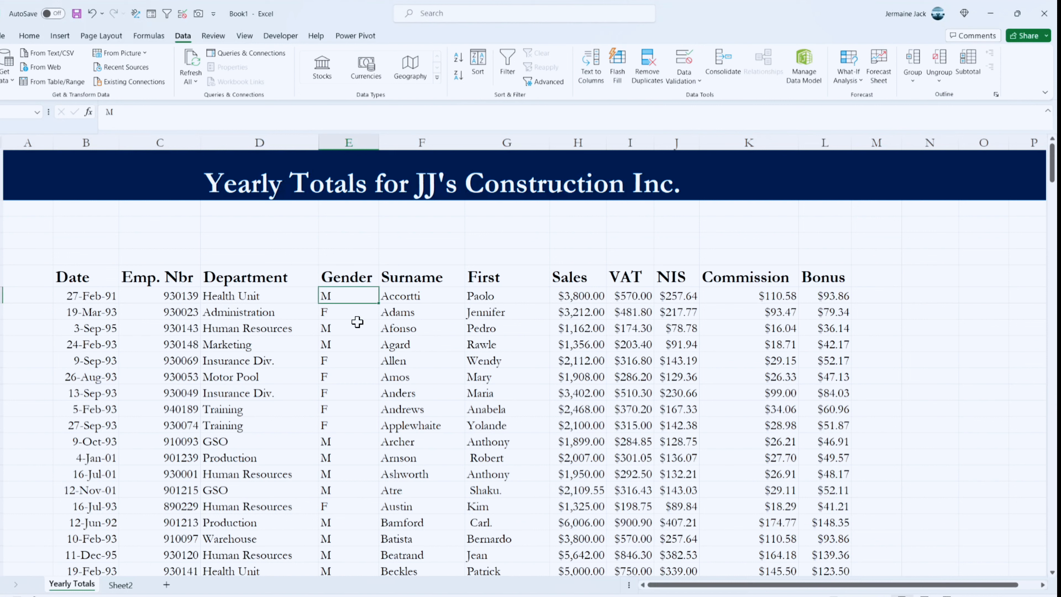
mouse_move(351, 304)
left_mouse_down()
mouse_move(354, 404)
mouse_move(355, 308)
left_mouse_up()
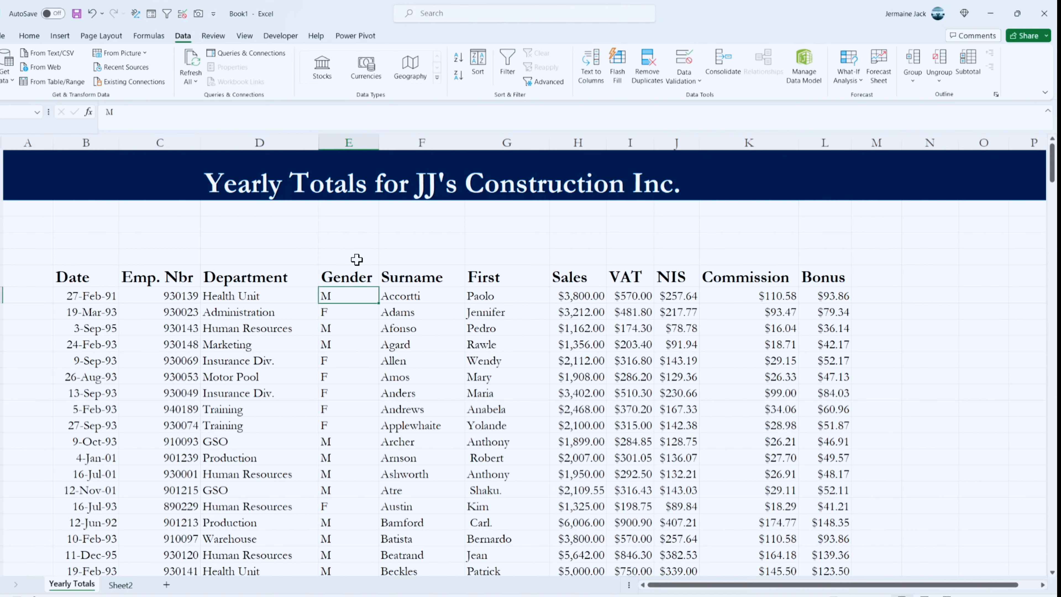
left_click(356, 276)
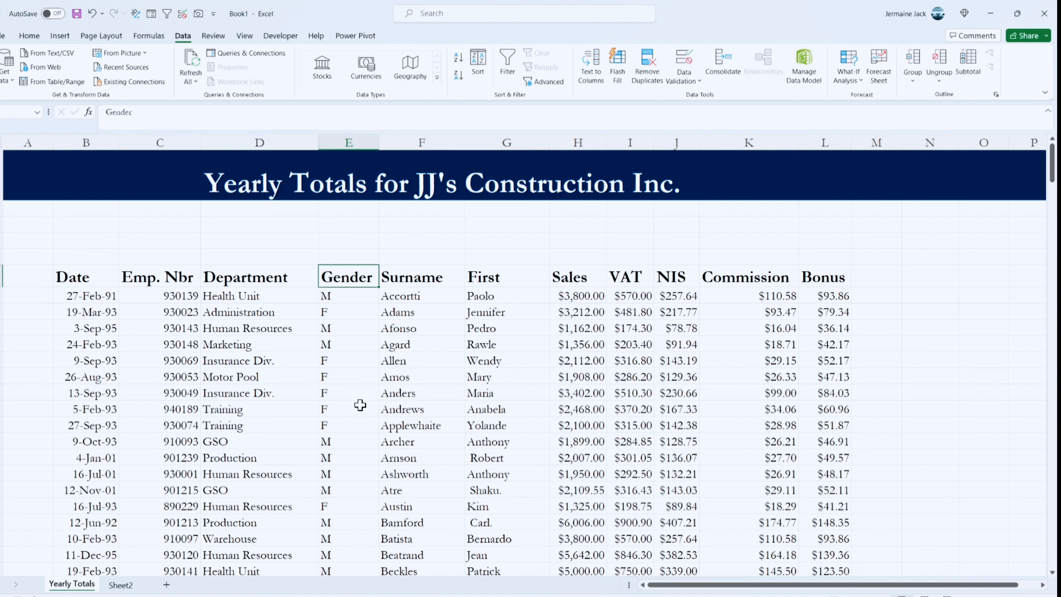
left_click(352, 294)
left_click(353, 328)
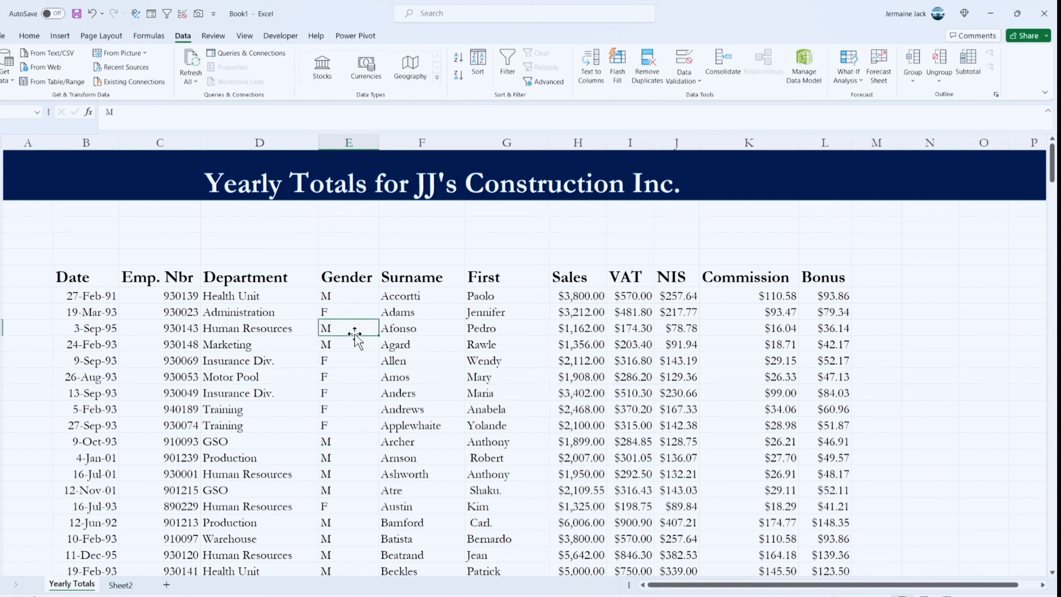
left_click(356, 346)
left_click(357, 399)
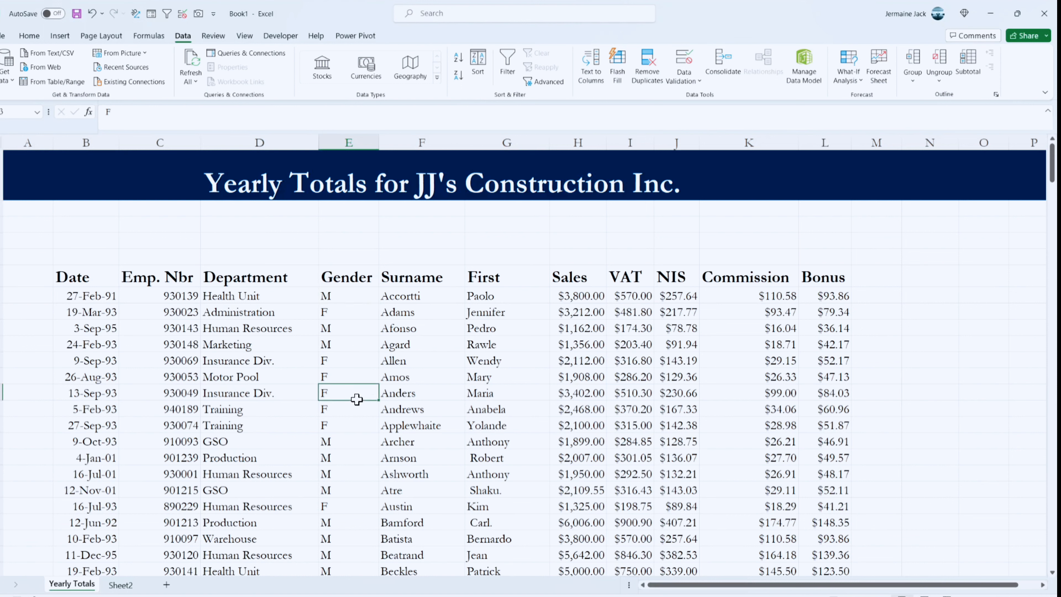
Sort the employee records by Gender in ascending order and check where the F records give way to M.
left_click(351, 295)
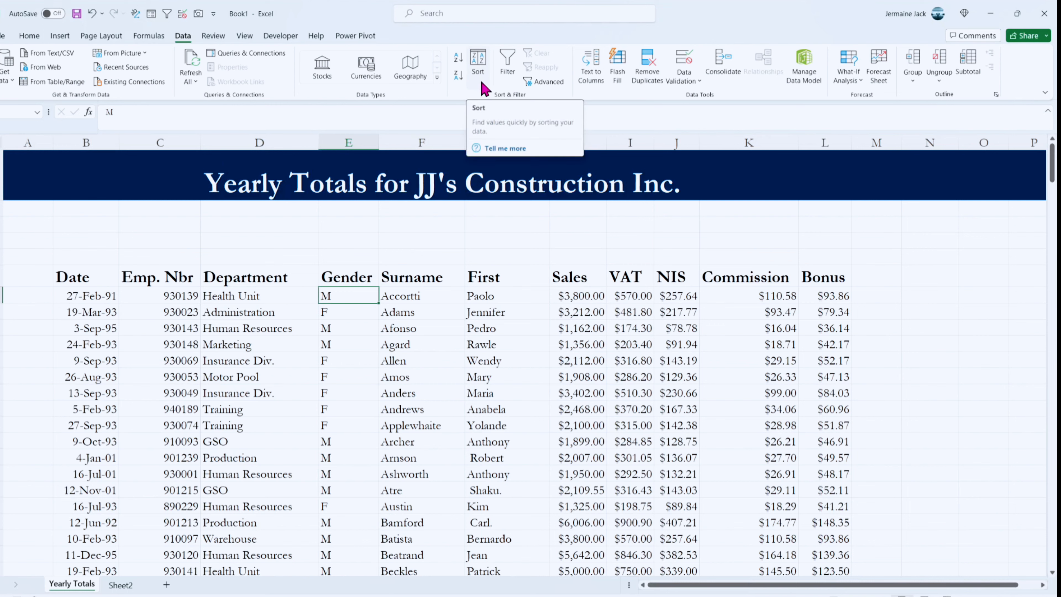
left_click(459, 62)
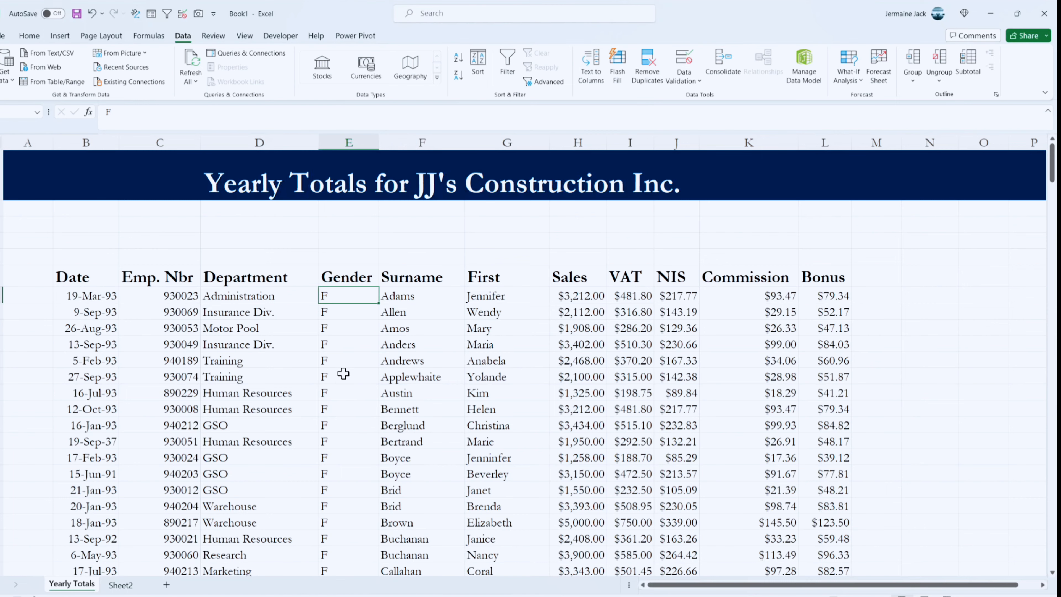
scroll(343, 352, "down", 20)
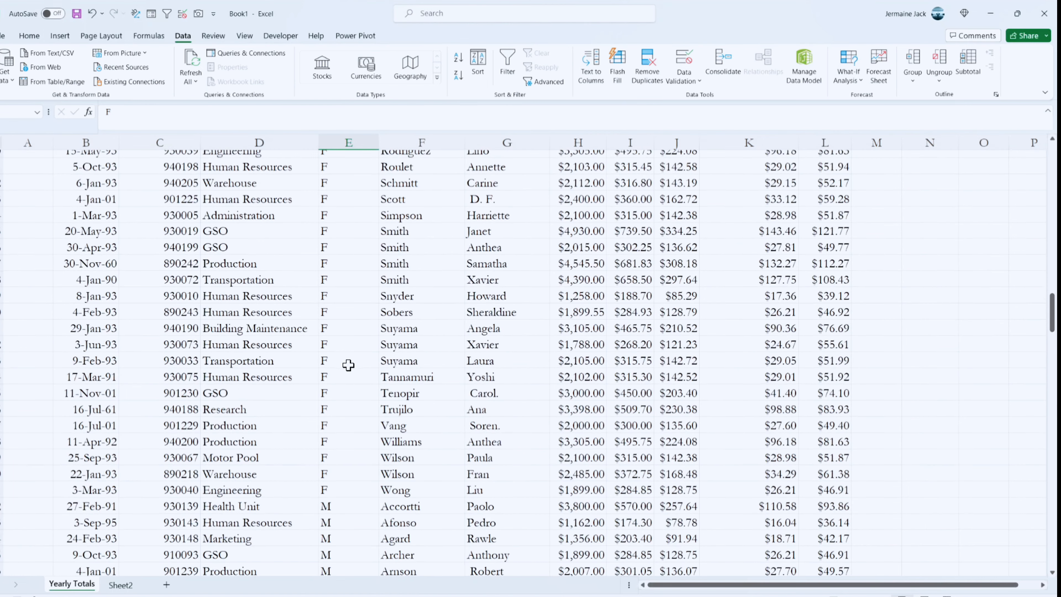
scroll(350, 337, "up", 1)
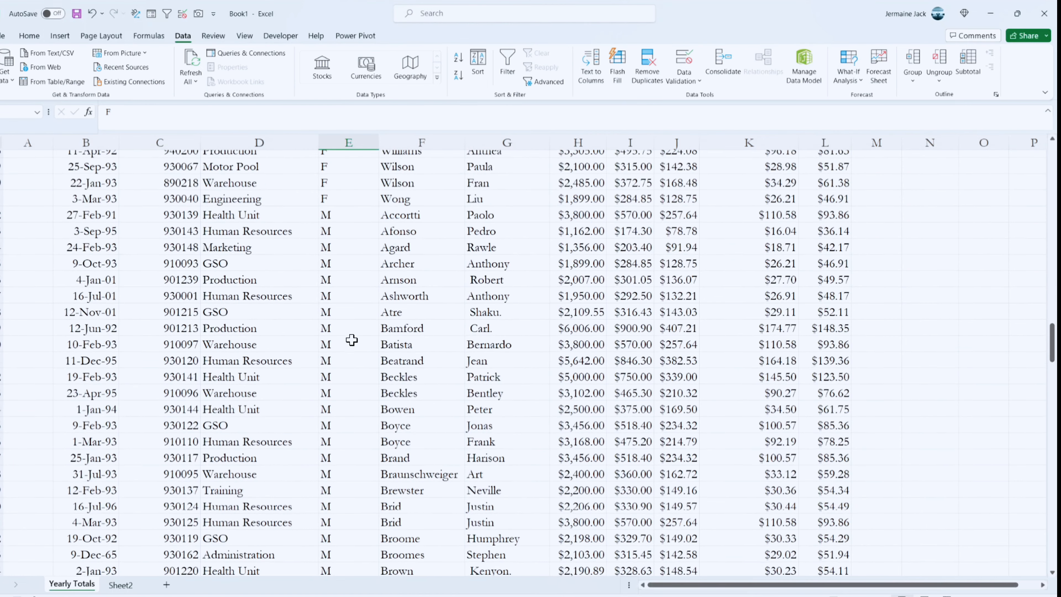
left_click(350, 297)
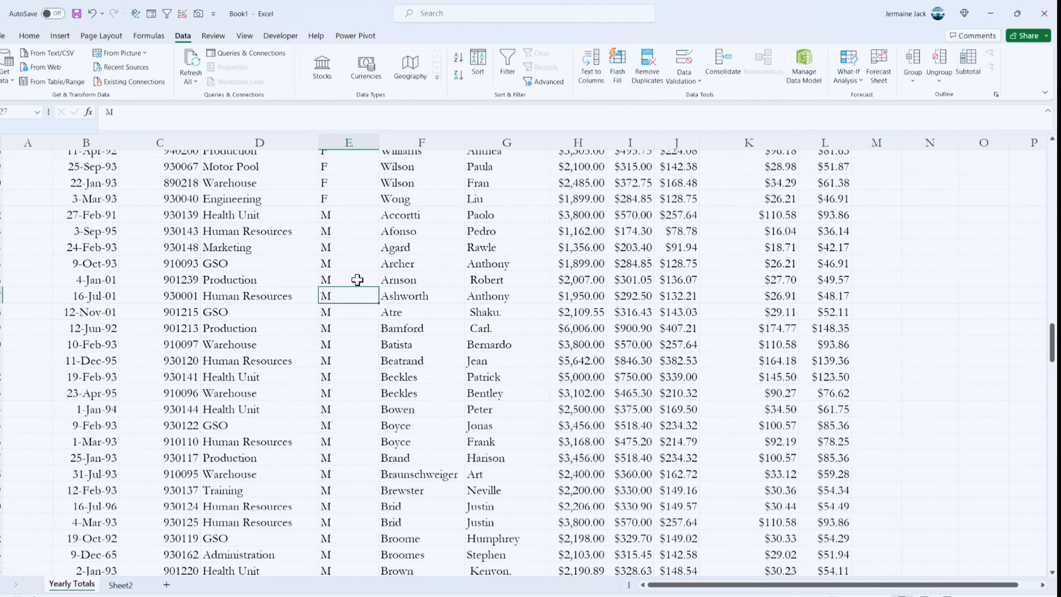
left_click_drag(358, 289, 360, 274)
left_click(545, 340)
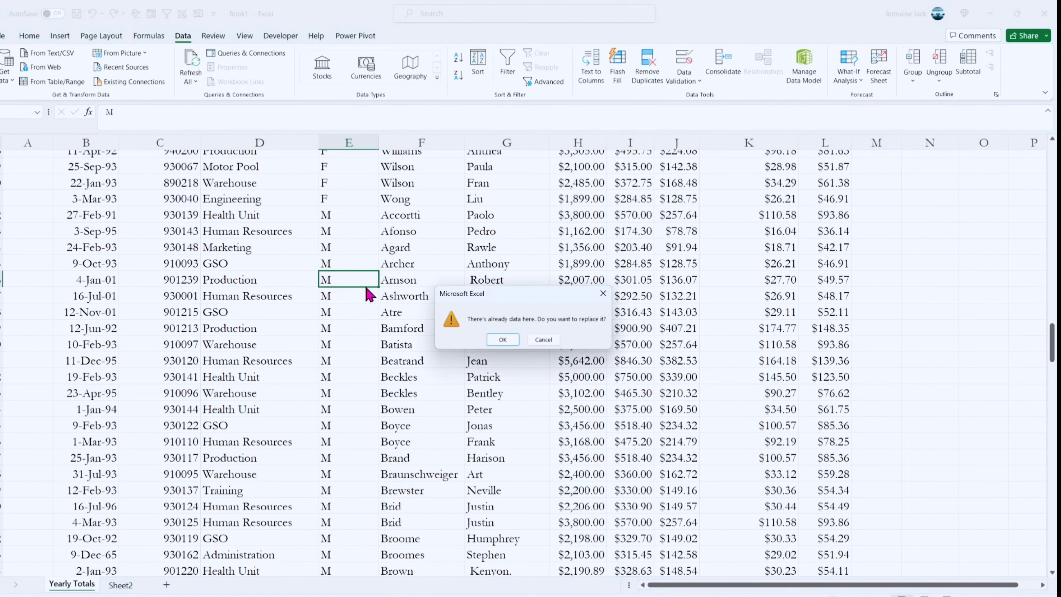
left_click(537, 338)
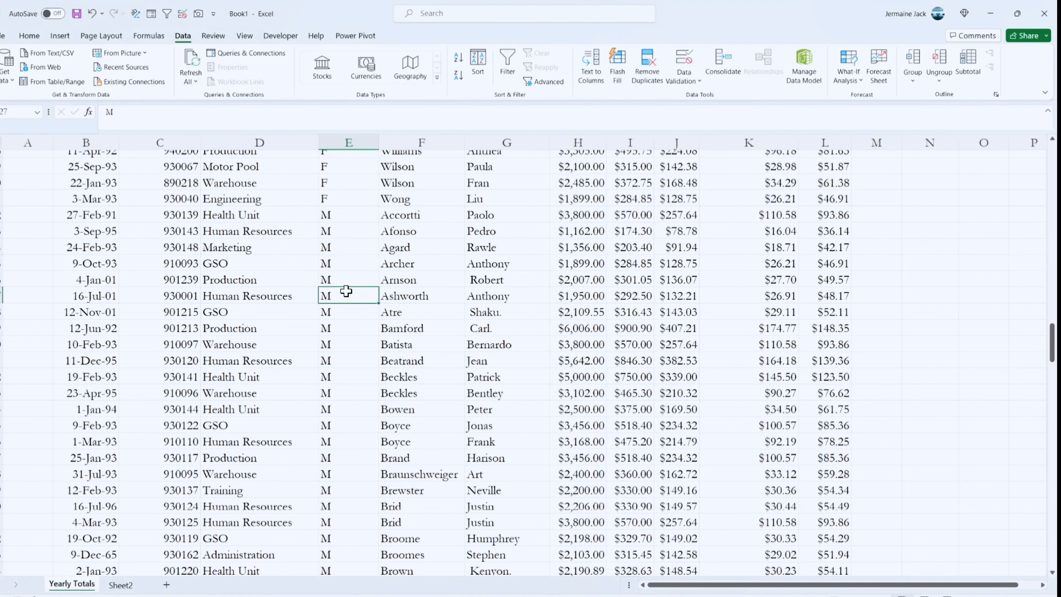
Start a subtotal on the employee records from the first record, grouped at each change in Gender and using the Sum function.
key("ctrl+Up")
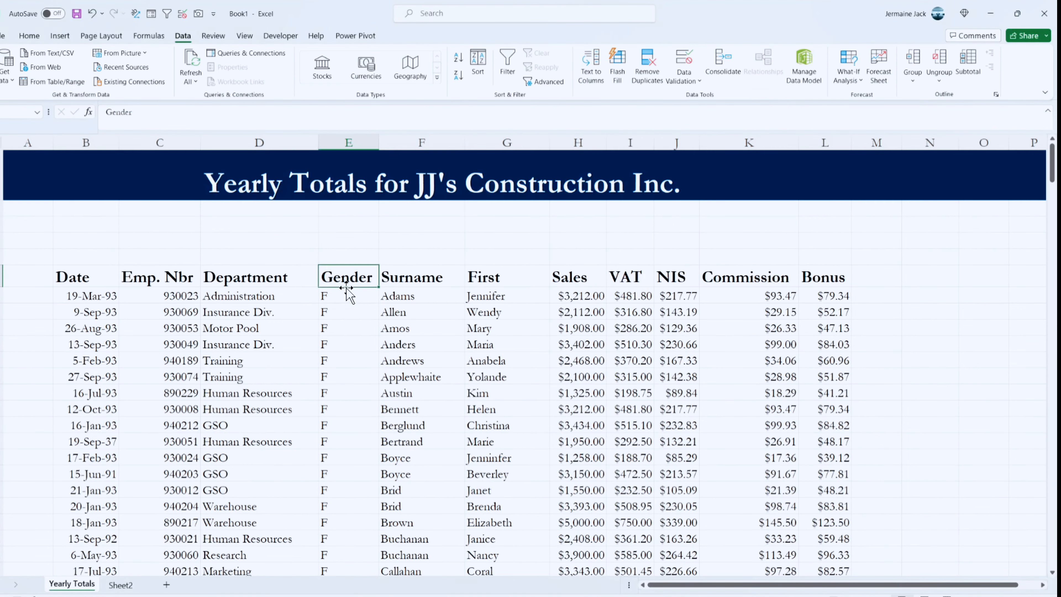
key("Down")
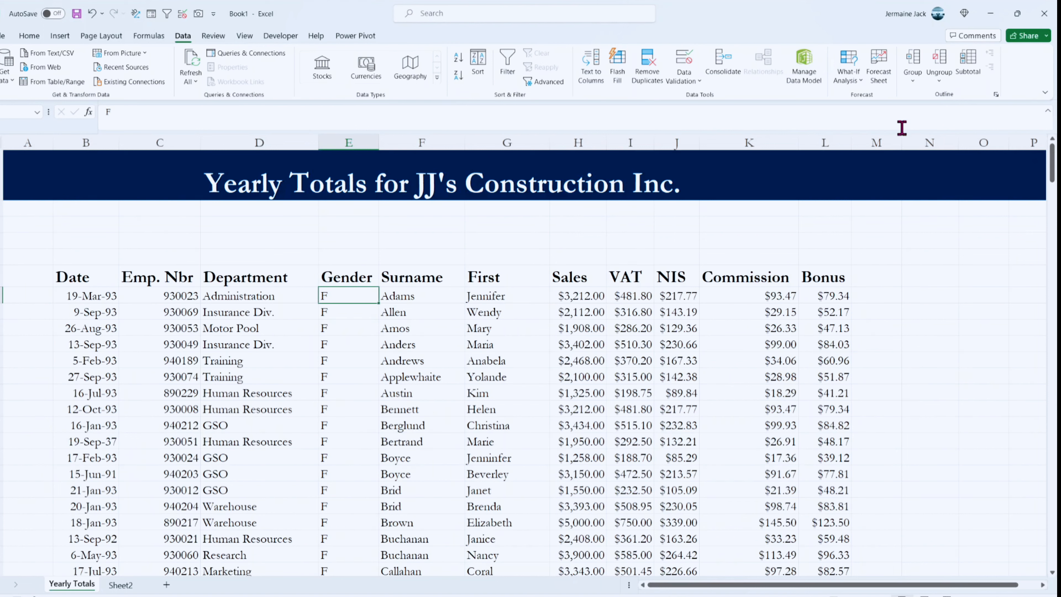
left_click(969, 67)
left_click_drag(577, 204, 516, 218)
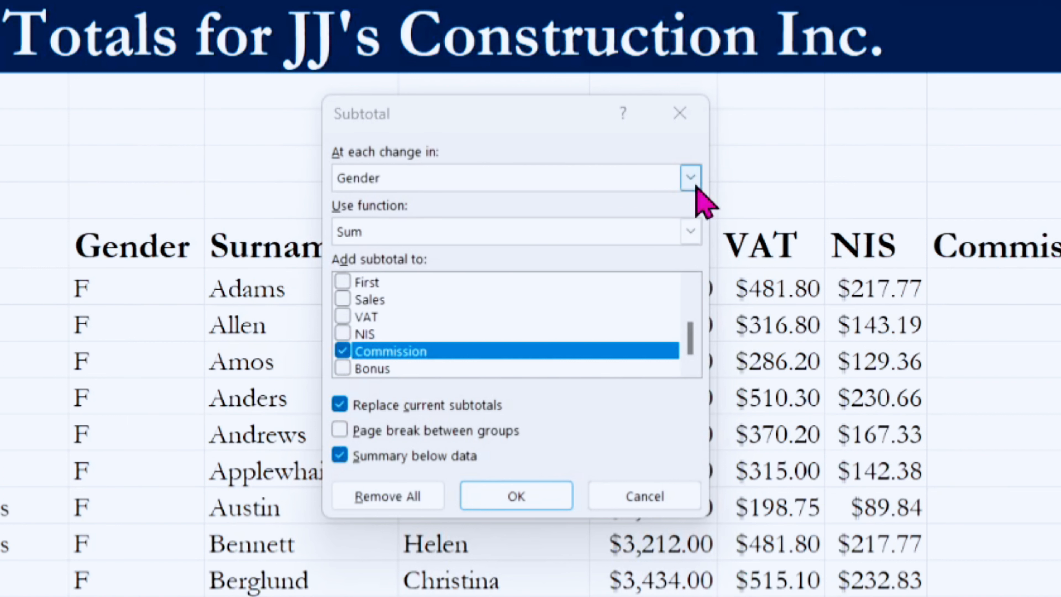
left_click(690, 178)
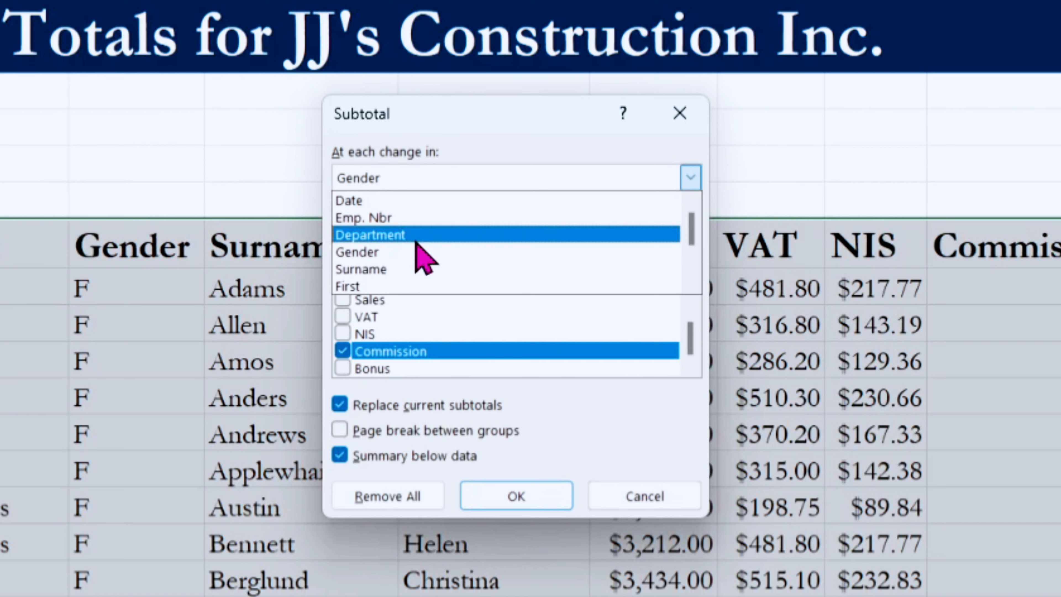
left_click(388, 253)
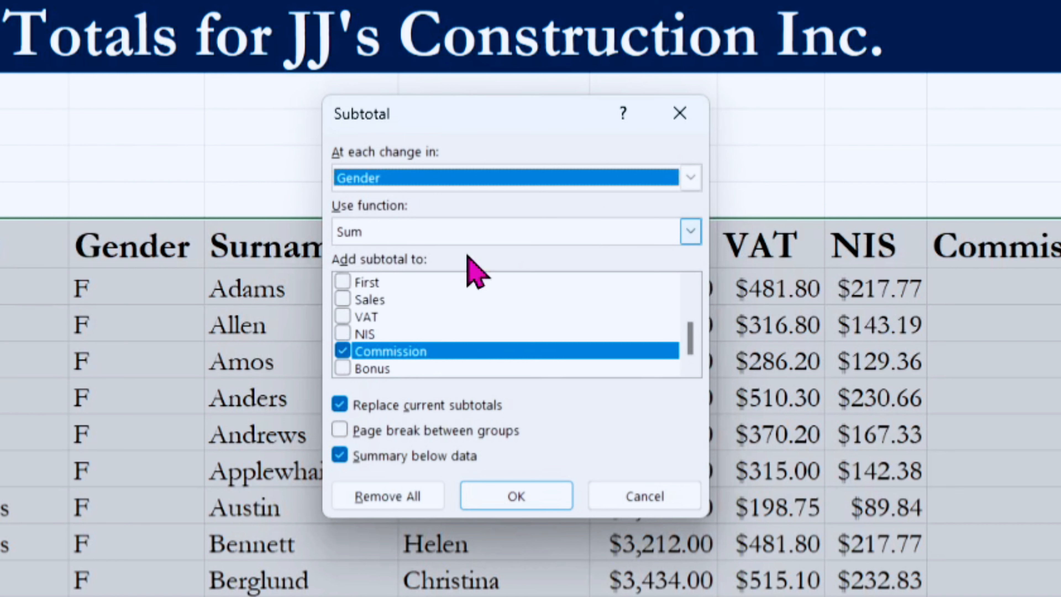
left_click(691, 231)
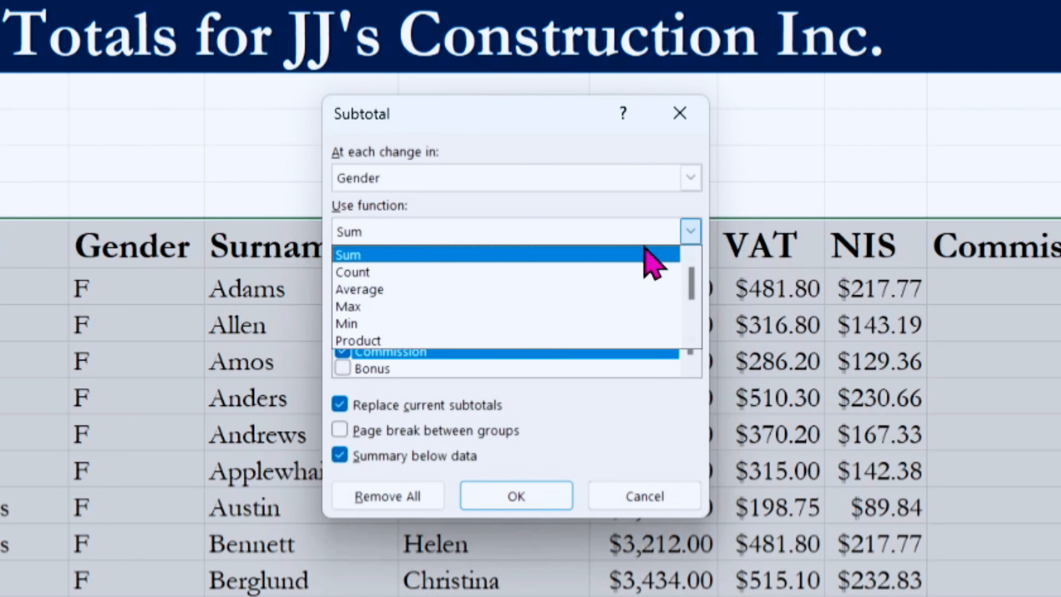
left_click(646, 254)
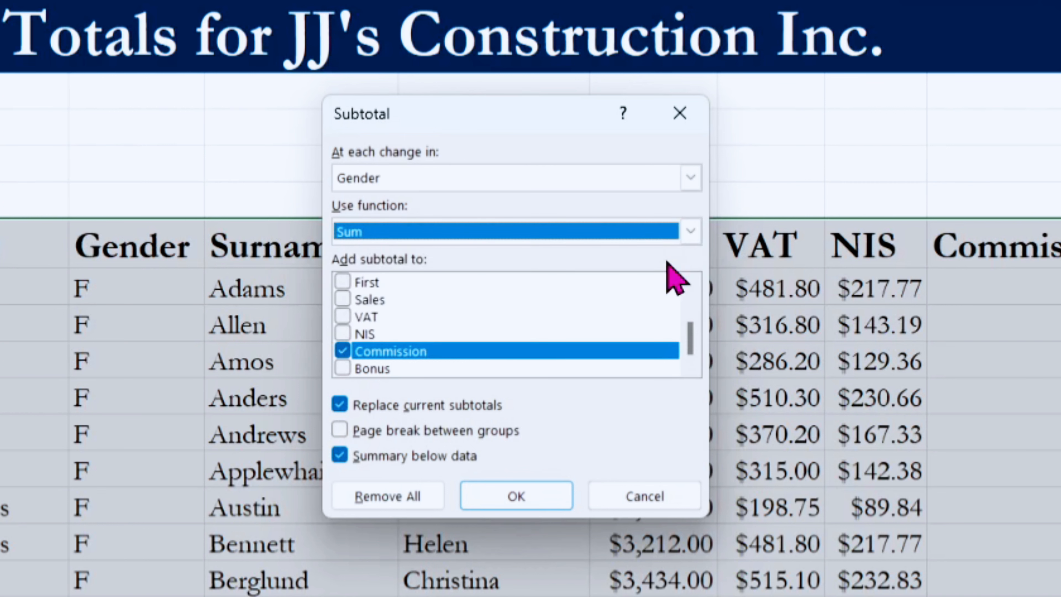
Include NIS, Commission and Bonus in the subtotal and apply it to the employee records.
left_click(349, 367)
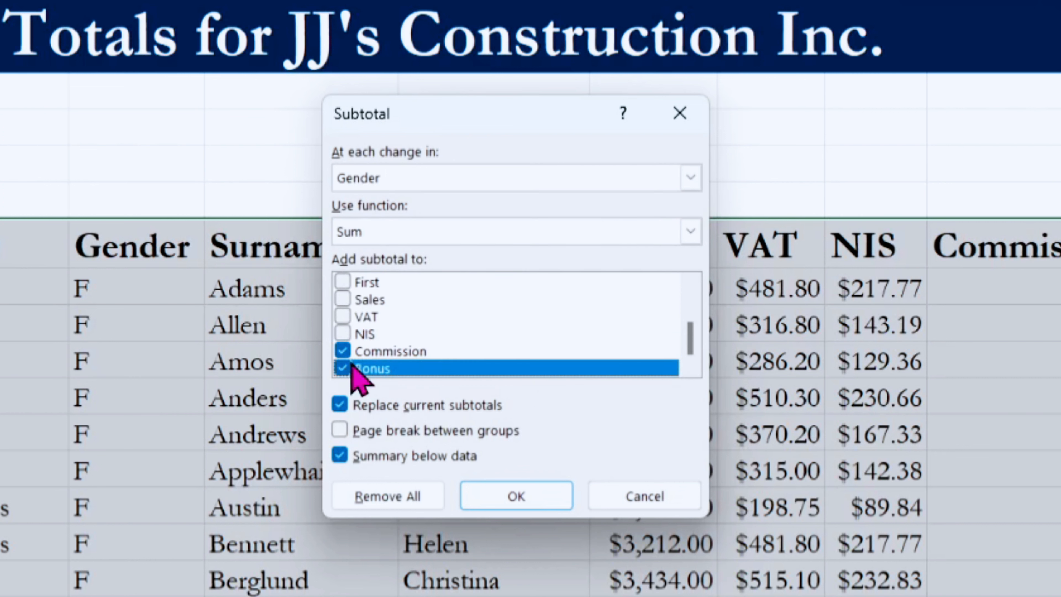
left_click(343, 351)
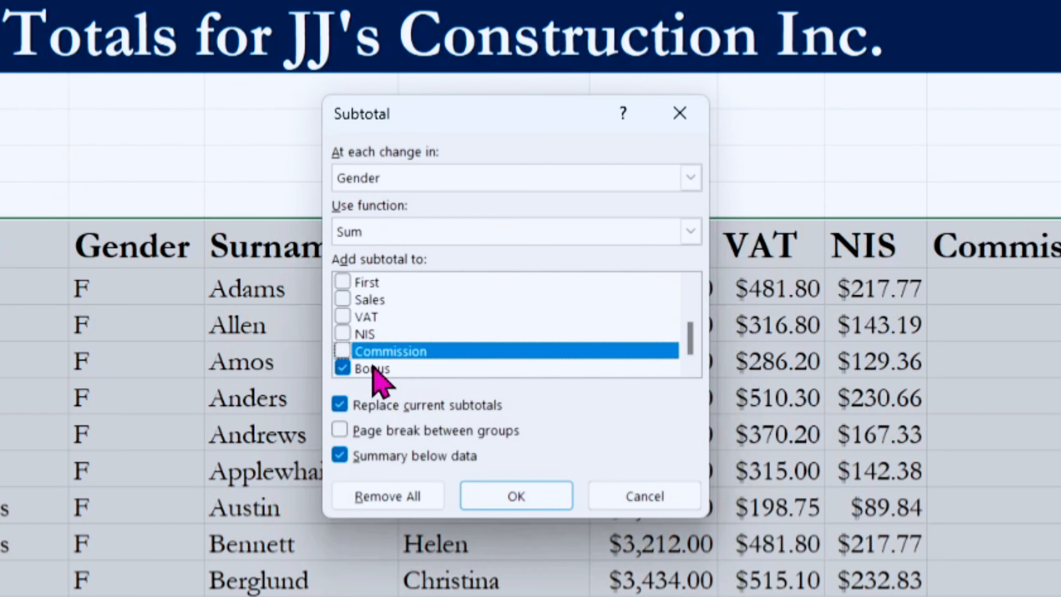
left_click(343, 351)
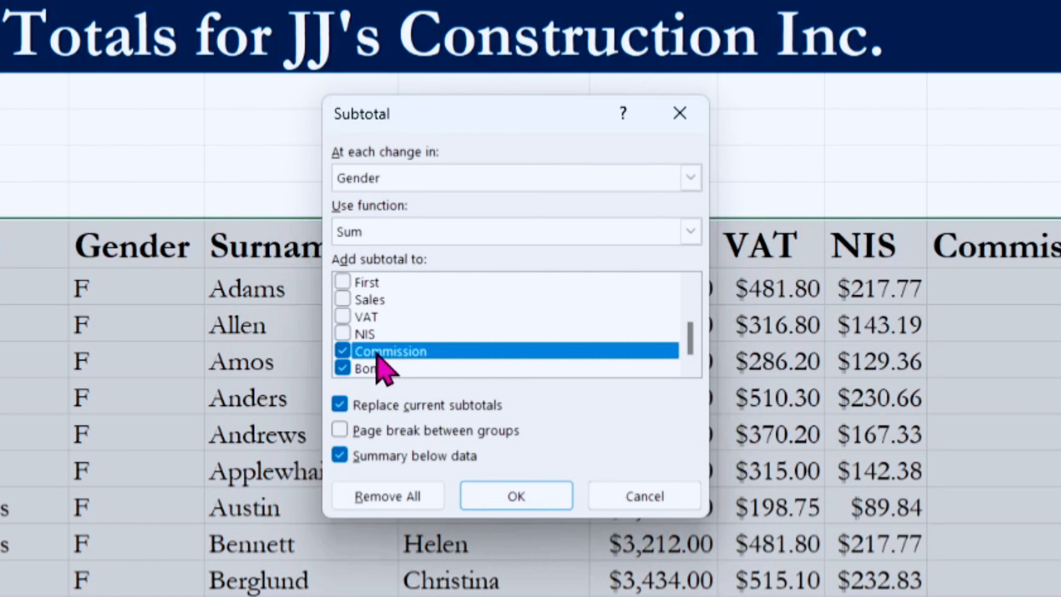
left_click(342, 334)
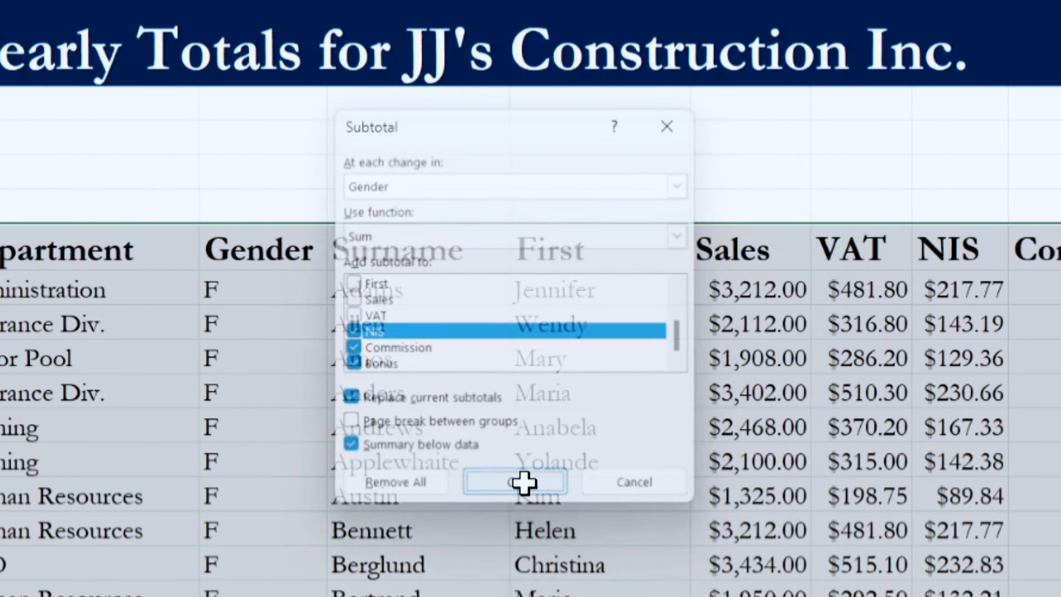
left_click(518, 496)
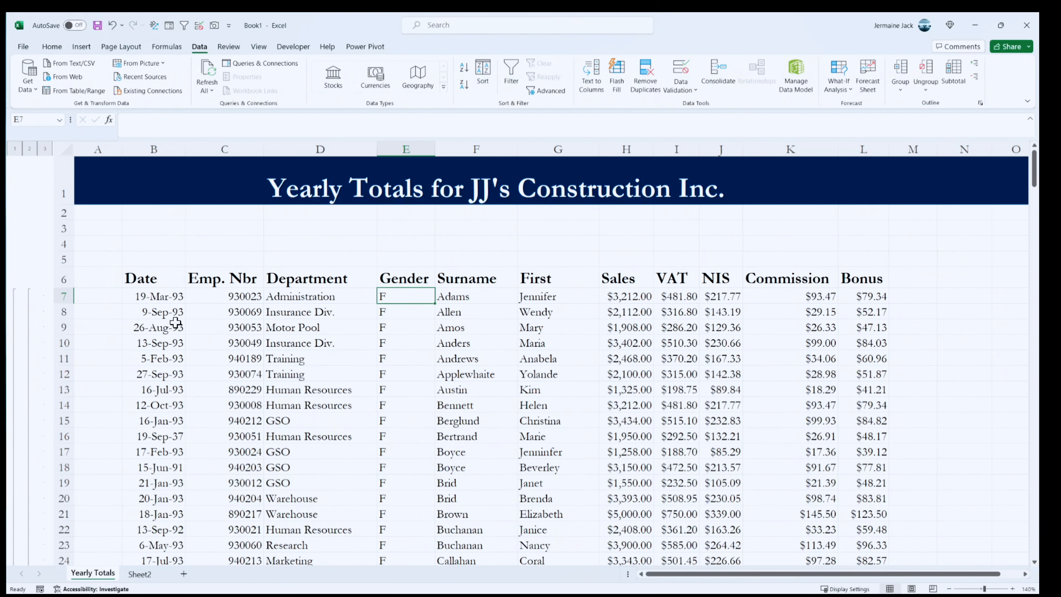
Go to the end of the F records and autofit the NIS column so its subtotal fits.
left_click_drag(160, 313, 722, 495)
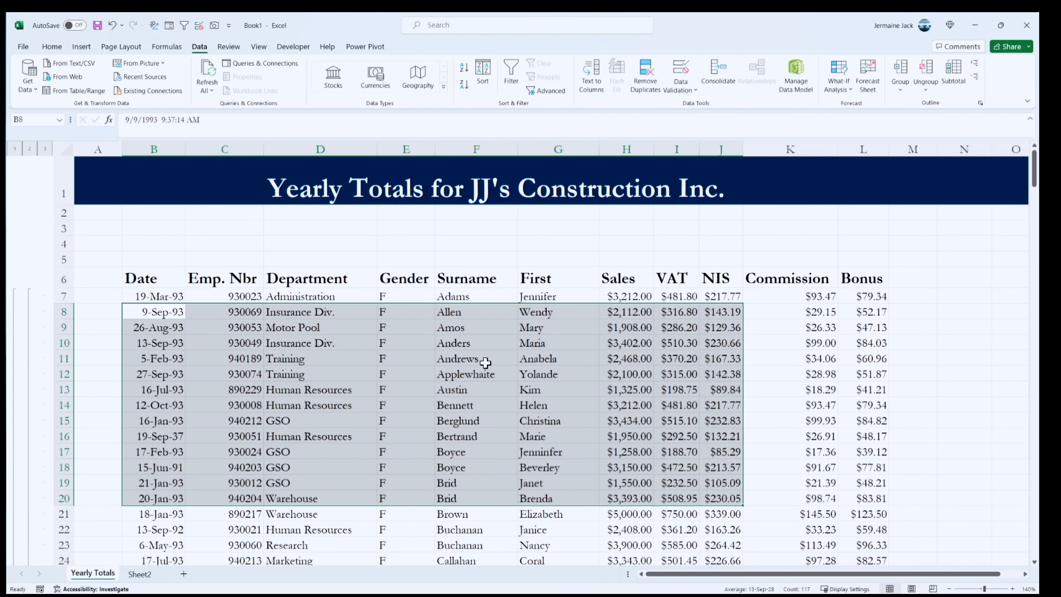
left_click(393, 374)
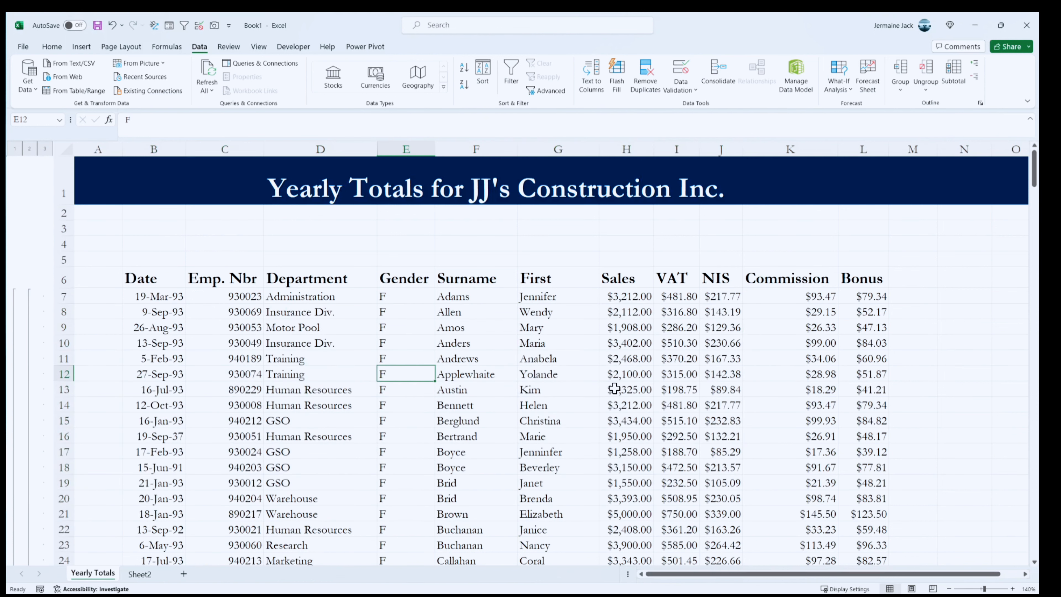
left_click(617, 373)
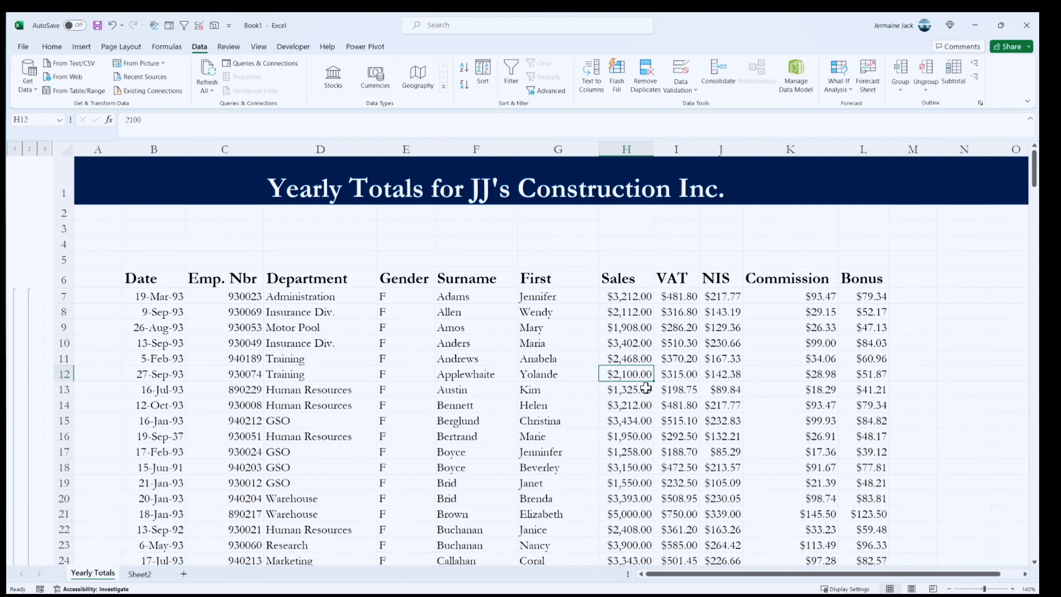
double_click(631, 380)
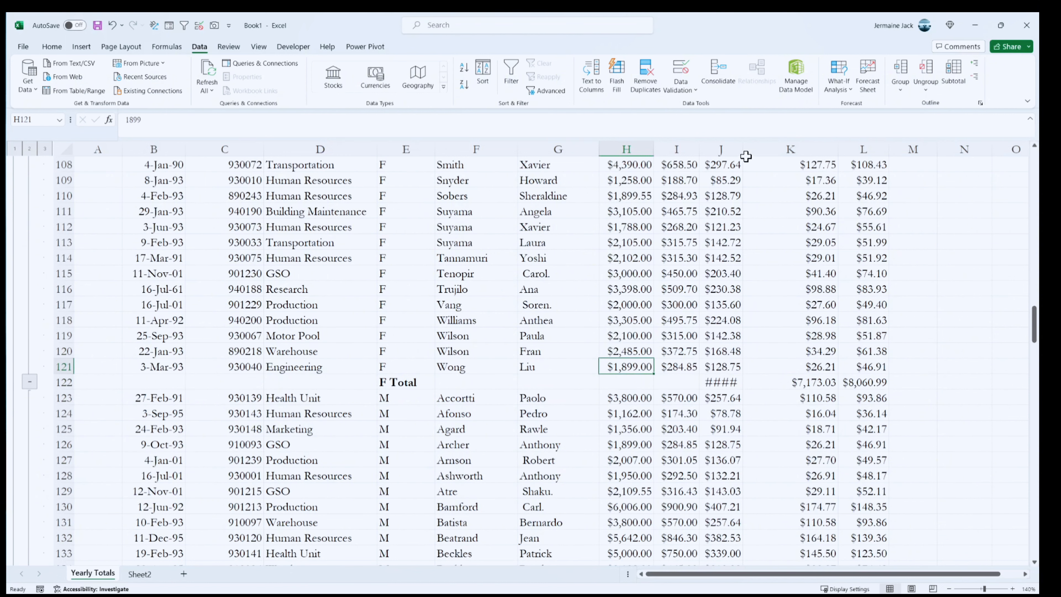
double_click(742, 148)
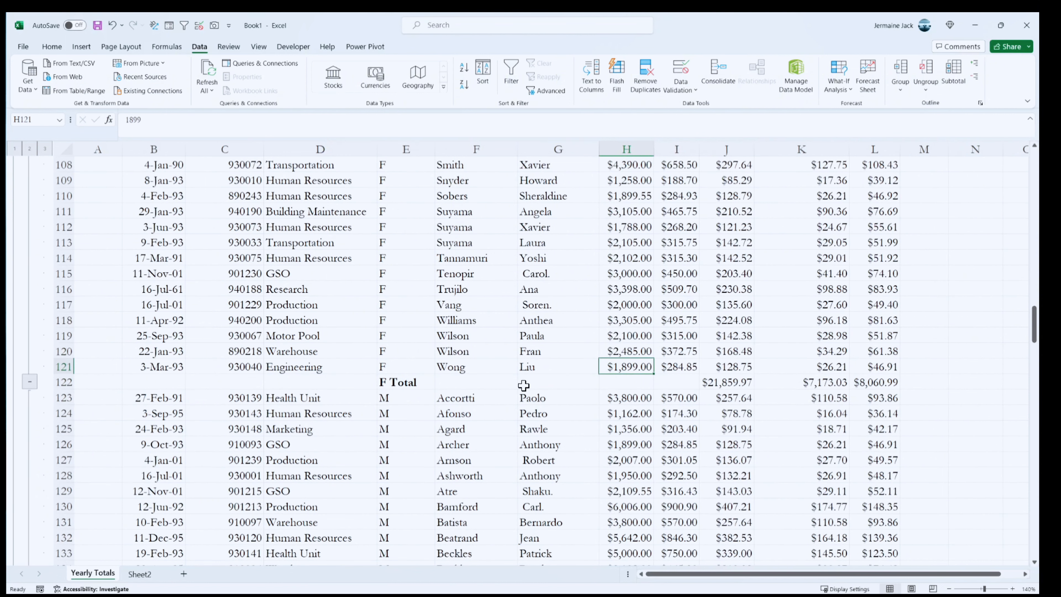
Examine the F Total row's NIS, Commission and Bonus subtotals and their formulas against the column headers.
left_click(734, 388)
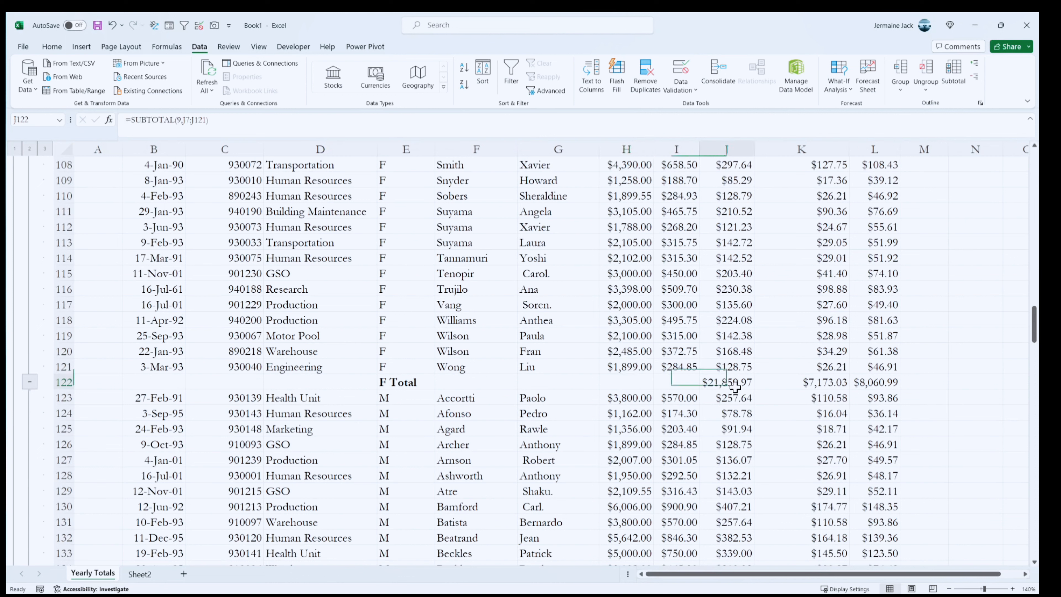
left_click(826, 385)
left_click(873, 386)
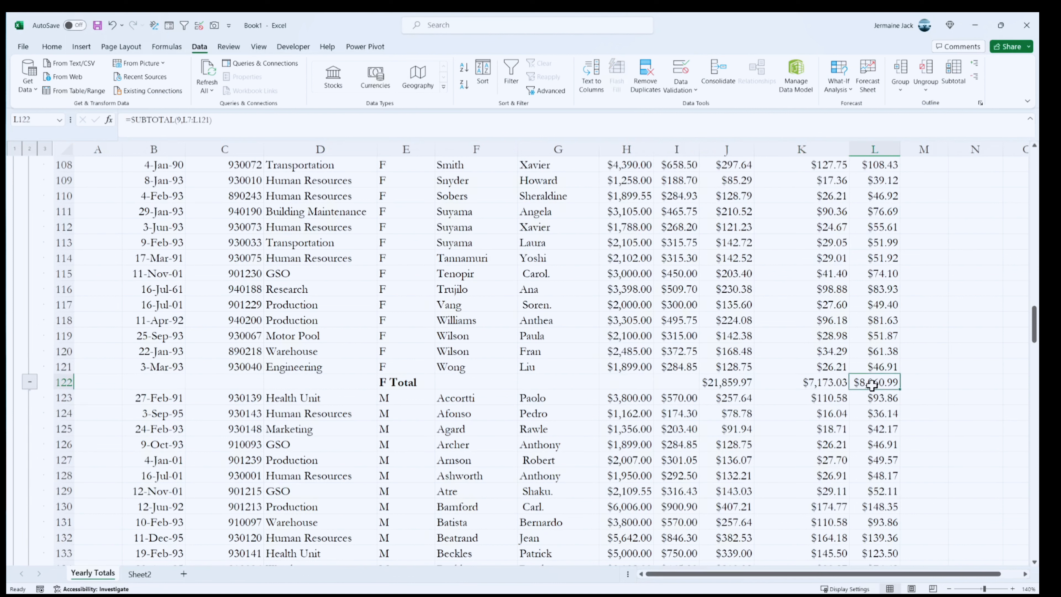
left_click(742, 381)
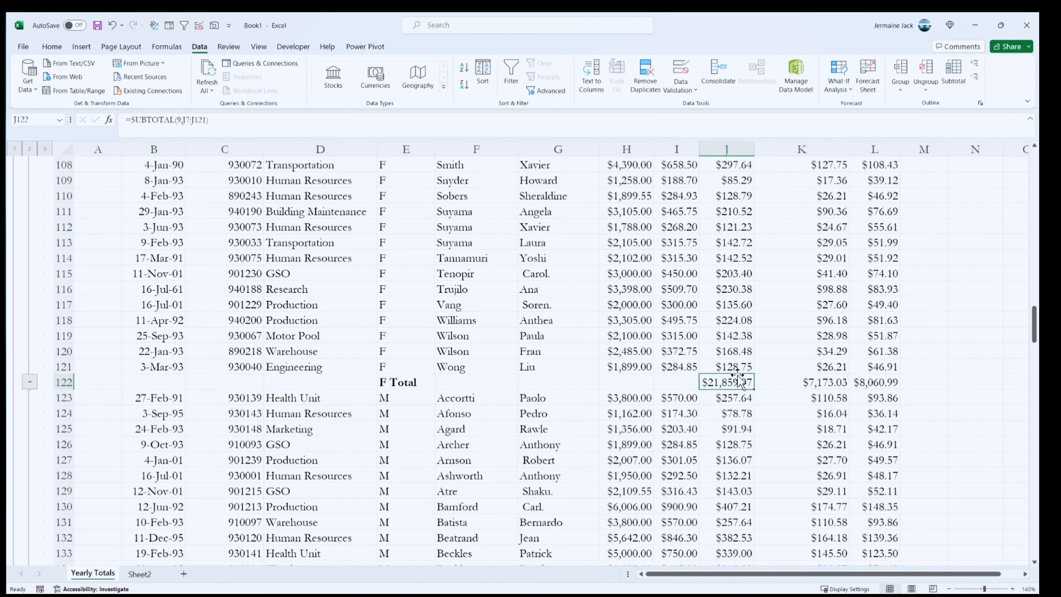
key("ctrl+Up")
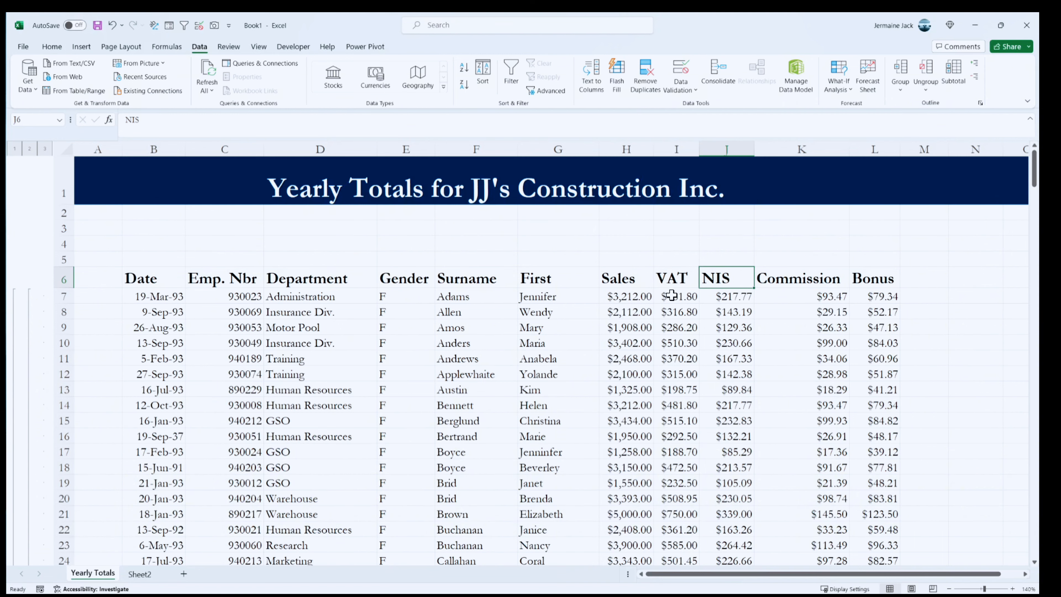
left_click(632, 284)
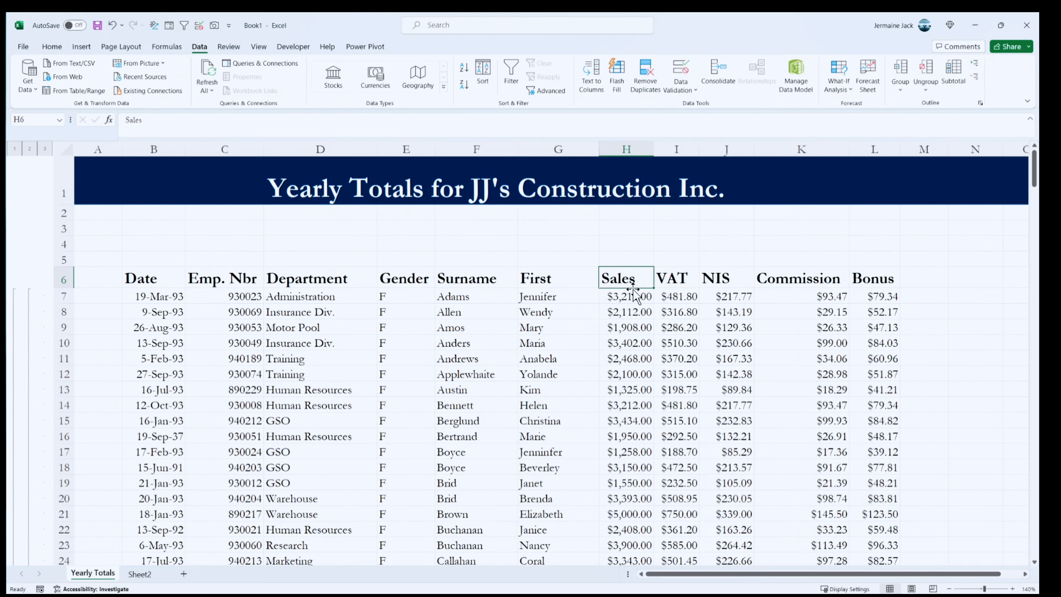
key("ctrl+Down")
left_click(739, 384)
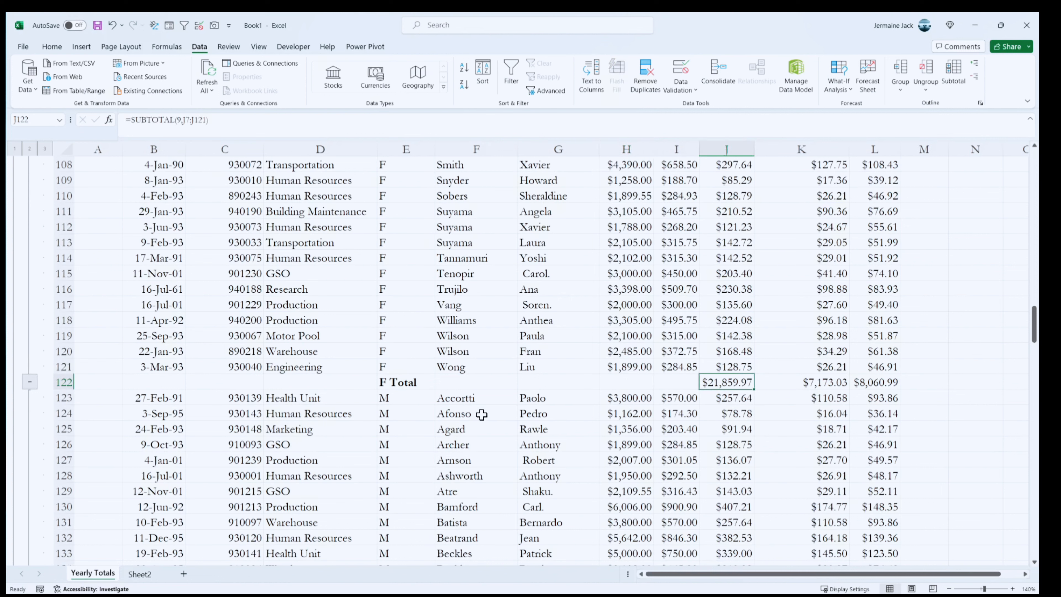
left_click(395, 383)
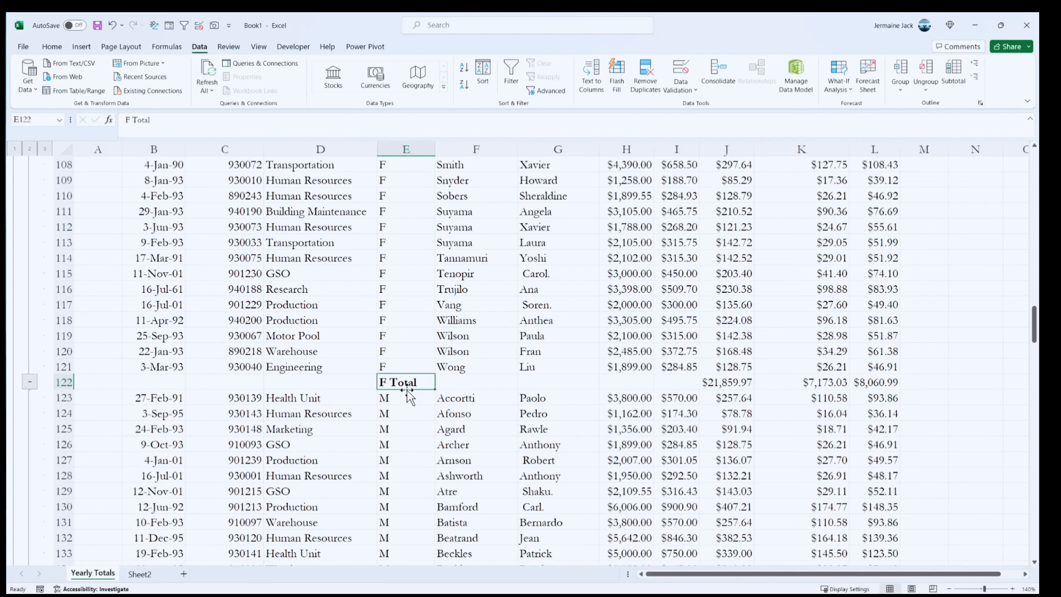
Collapse the outline to level 2, leaving only the gender totals and grand total, and autofit the Bonus column.
left_click(465, 366)
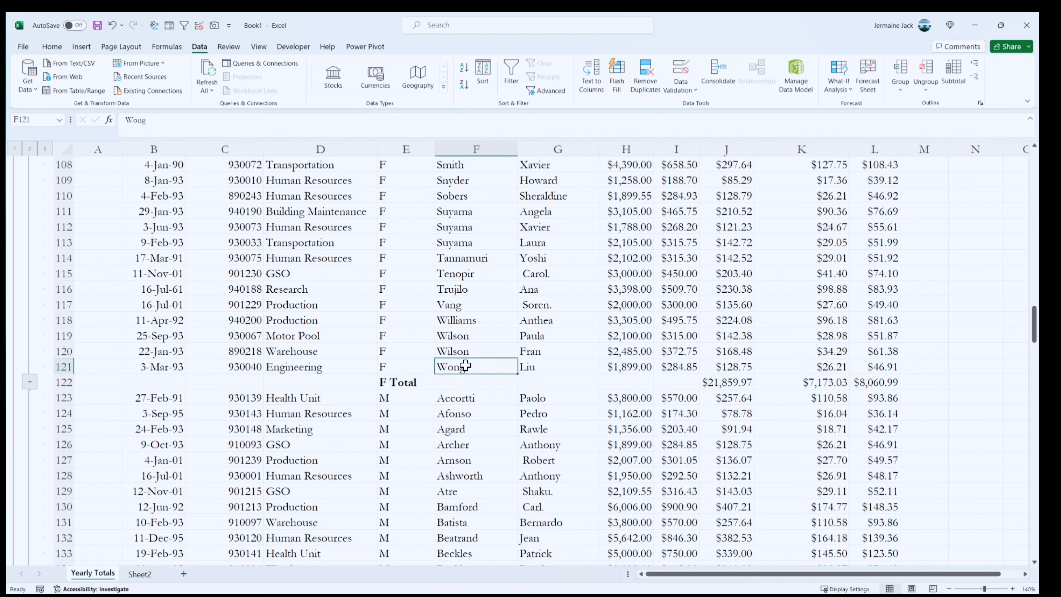
double_click(476, 357)
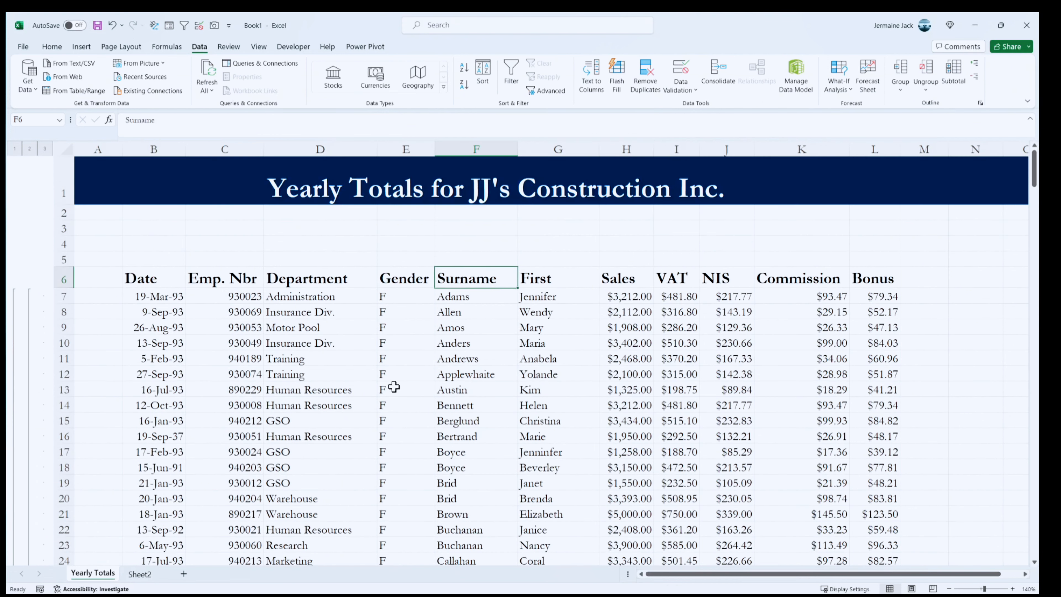
left_click(30, 149)
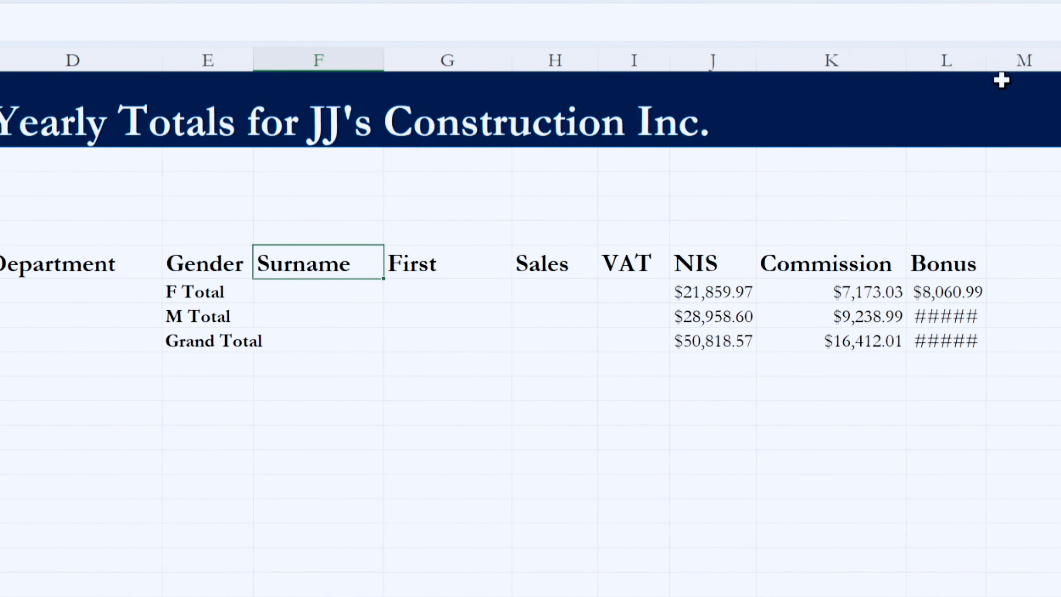
double_click(988, 64)
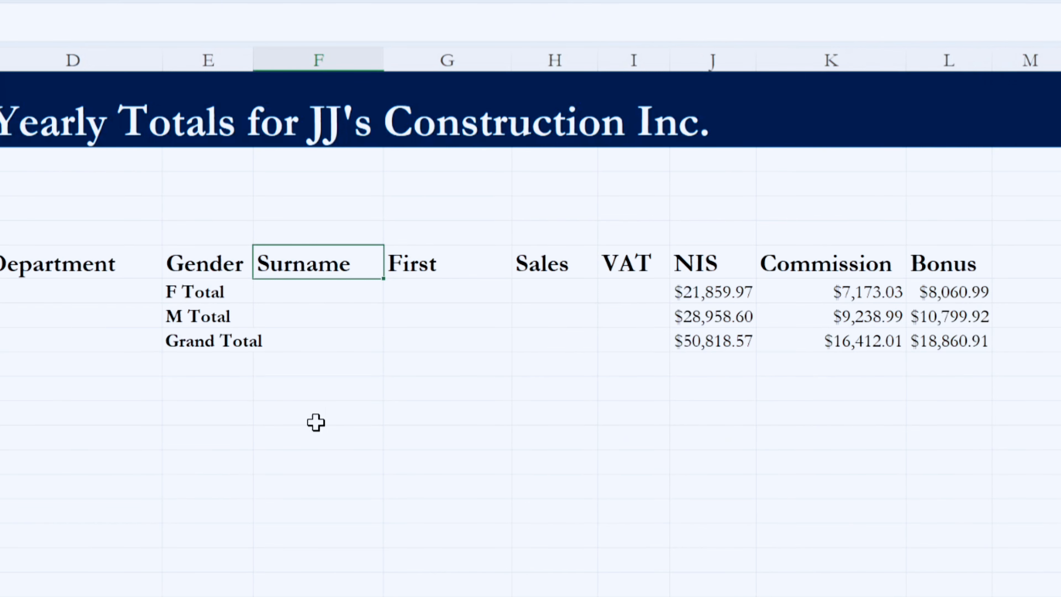
Autofit the Gender column, collapse the outline to the grand total only, and return it to level 2.
double_click(252, 64)
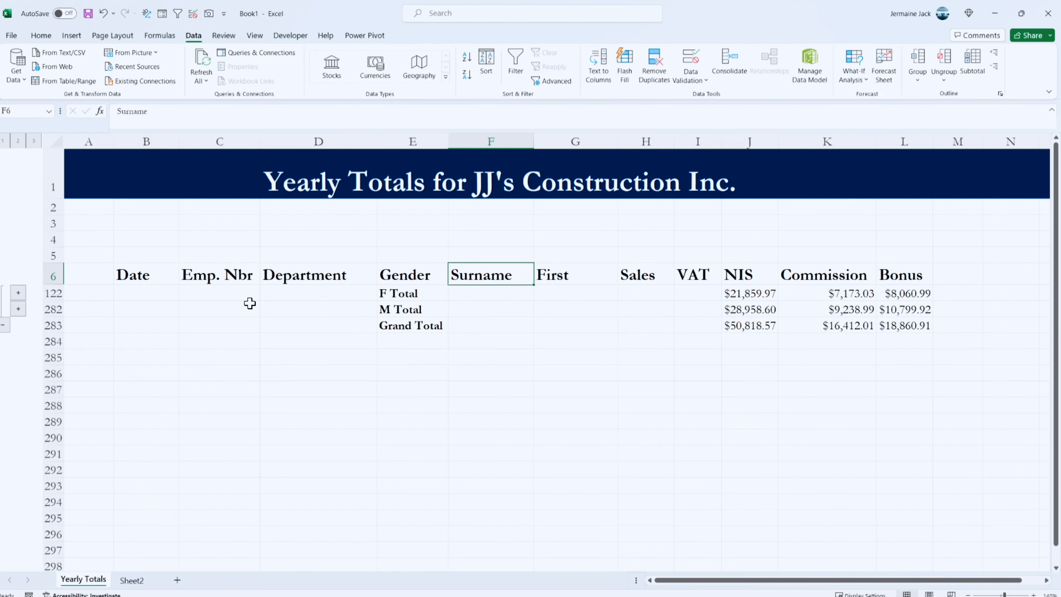
left_click(3, 141)
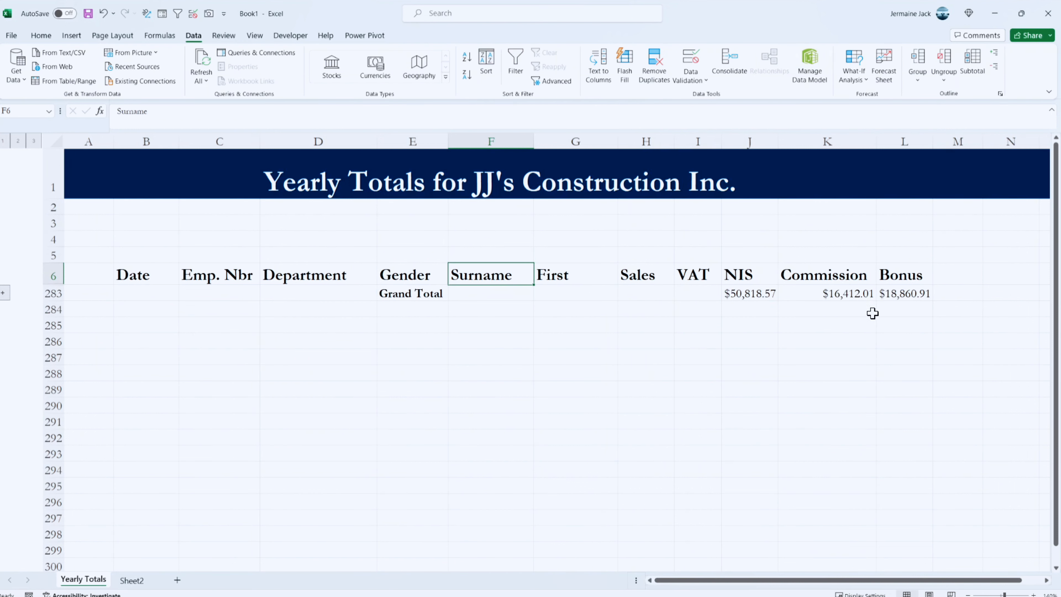
left_click(17, 142)
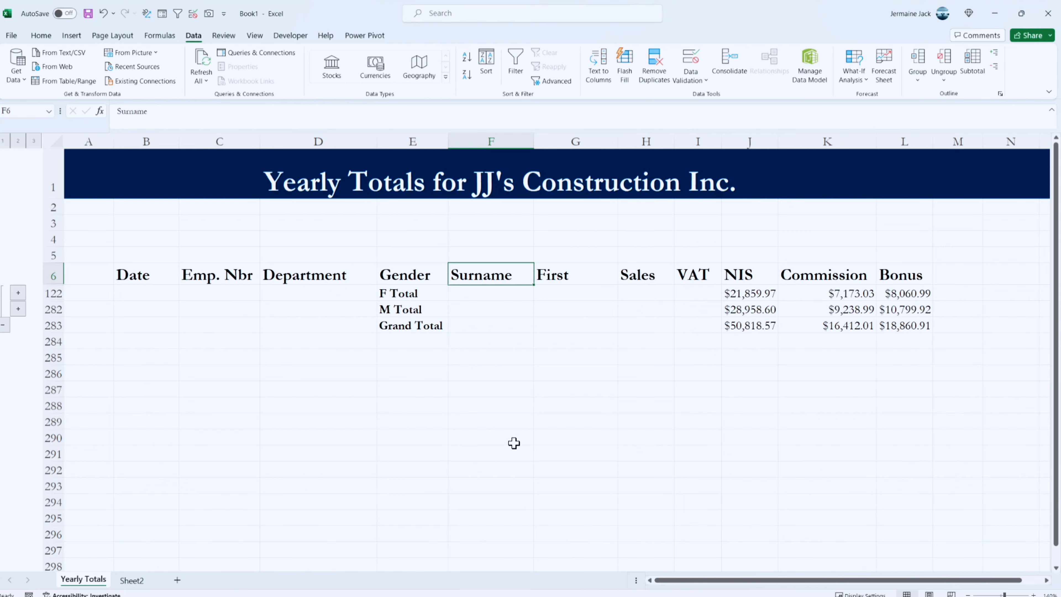
Undo all nine recorded actions, including the gender subtotals, and clear the selection of the records.
left_click(114, 14)
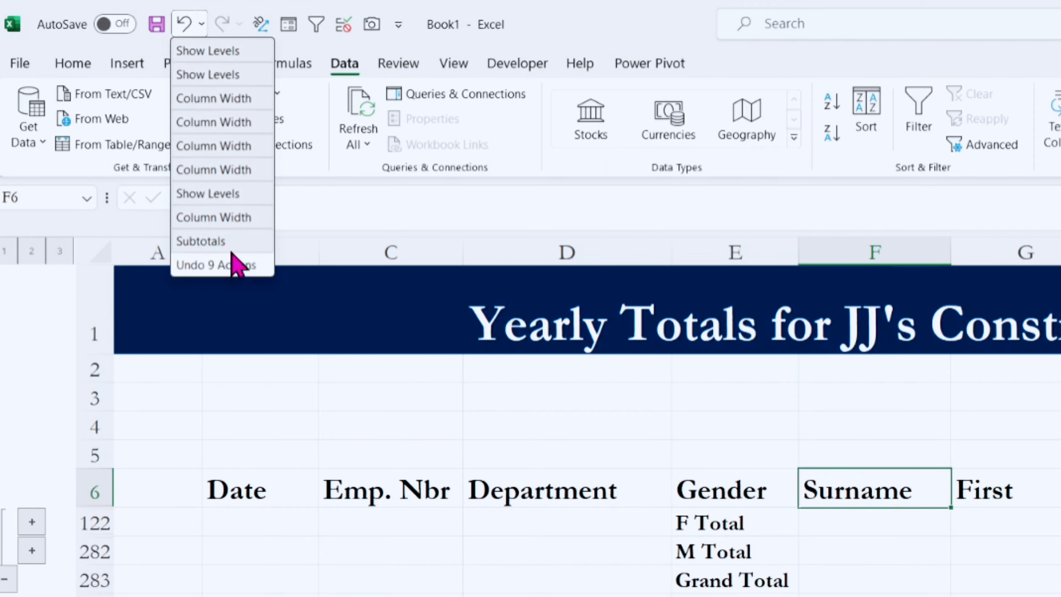
left_click(215, 263)
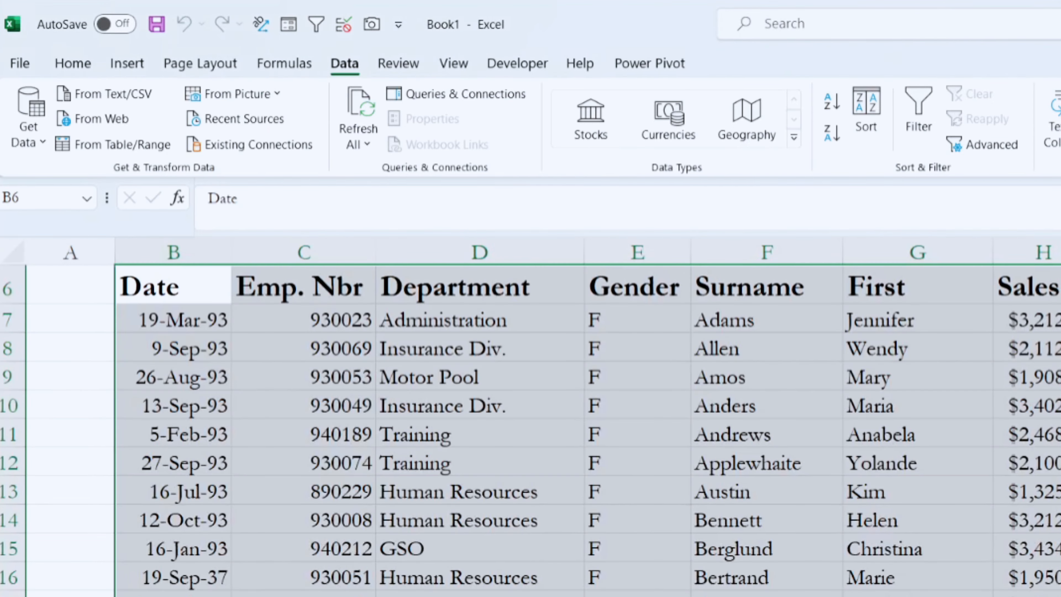
left_click(718, 363)
Sort the employee records by Department in ascending order.
scroll(689, 358, "up", 2)
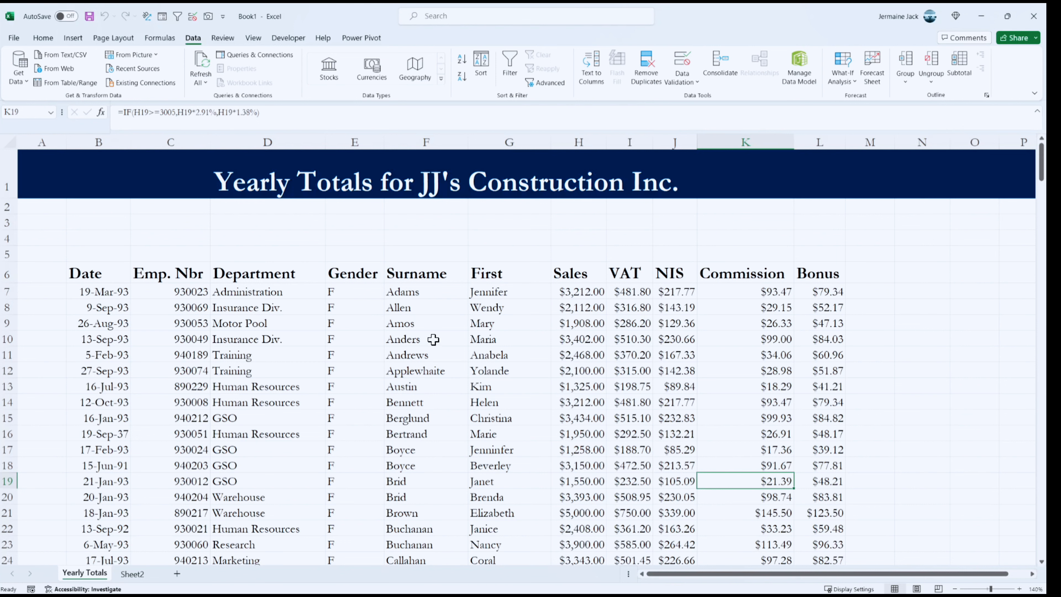
left_click(441, 352)
left_click(290, 288)
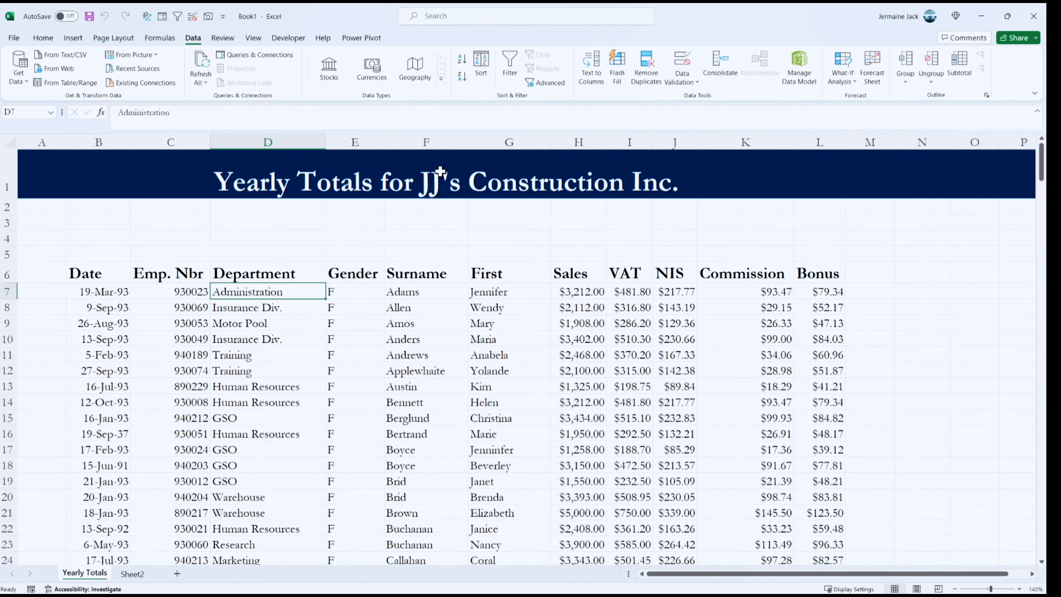
left_click(461, 60)
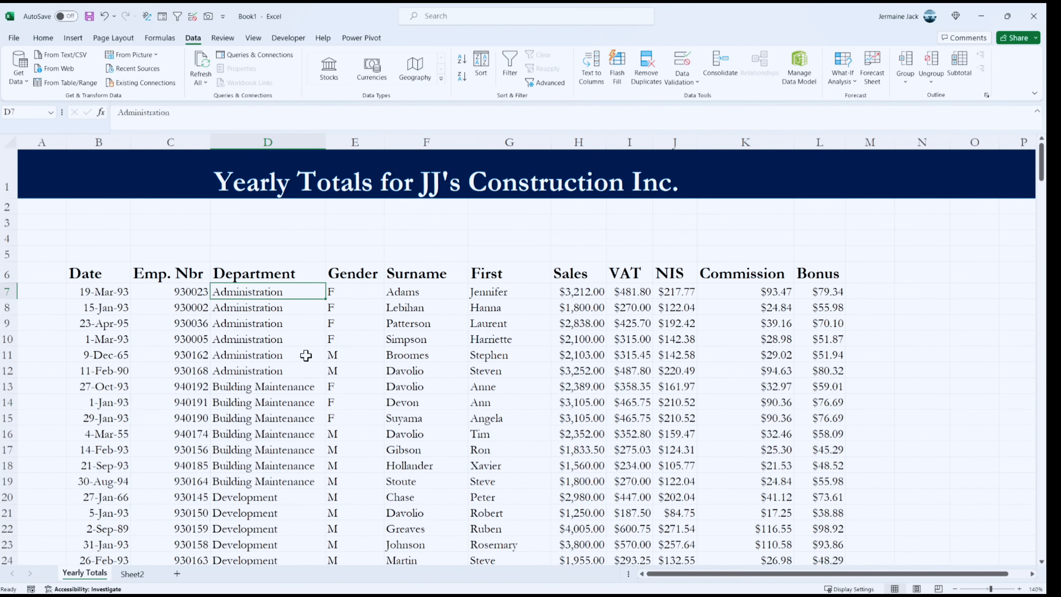
left_click_drag(296, 289, 305, 482)
left_click(296, 386)
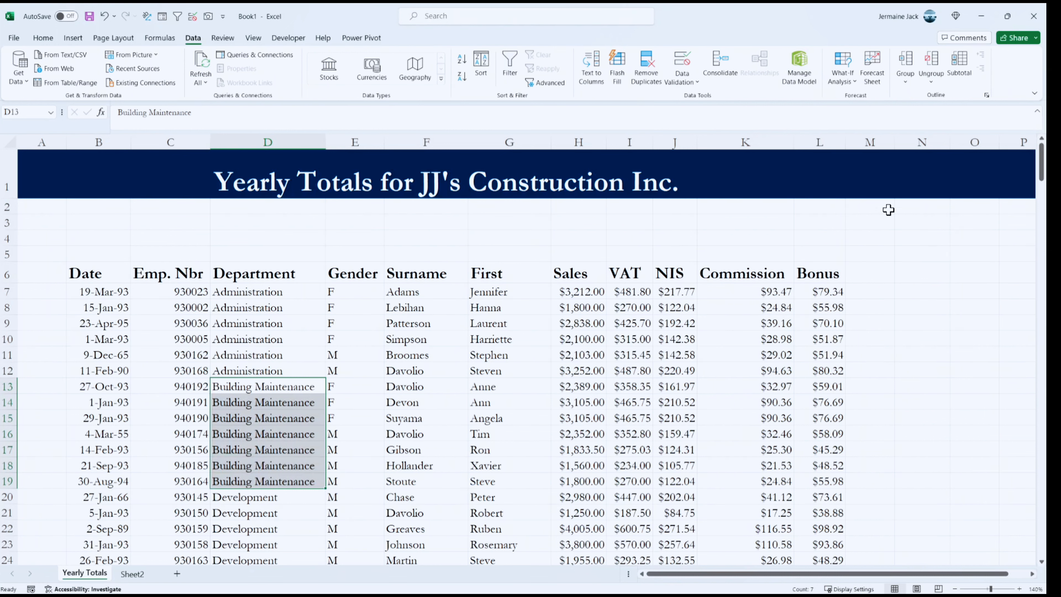
left_click(960, 67)
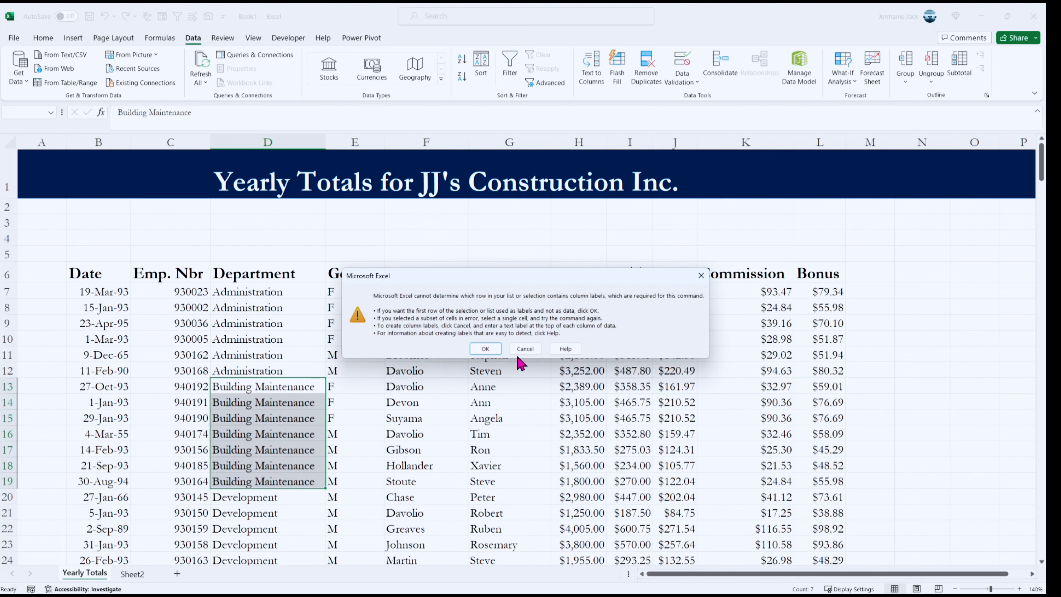
left_click(525, 349)
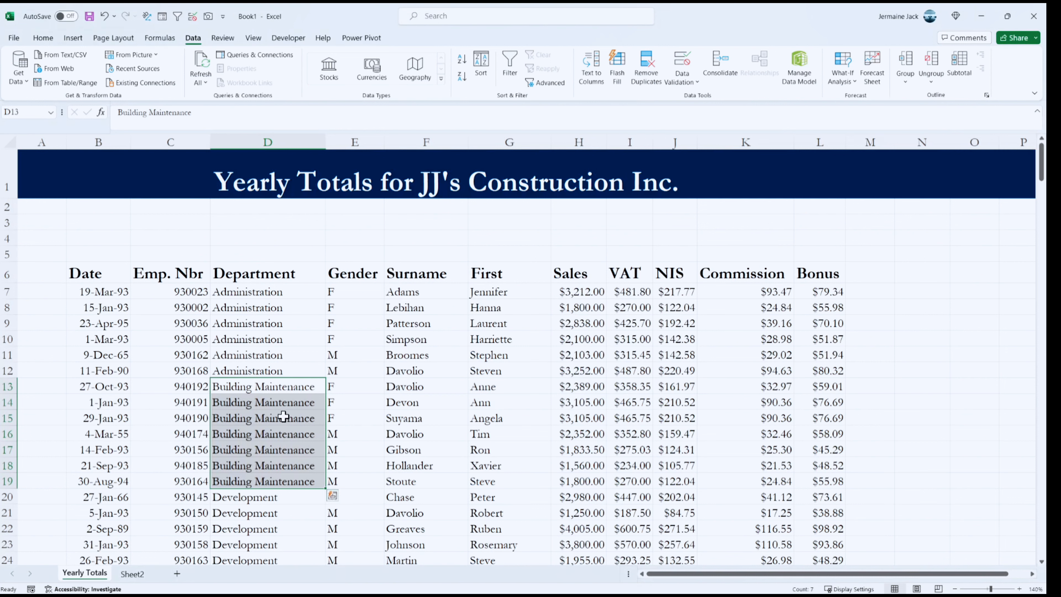
Start a subtotal of the employee records at each change in Department, using the Count function.
left_click(290, 293)
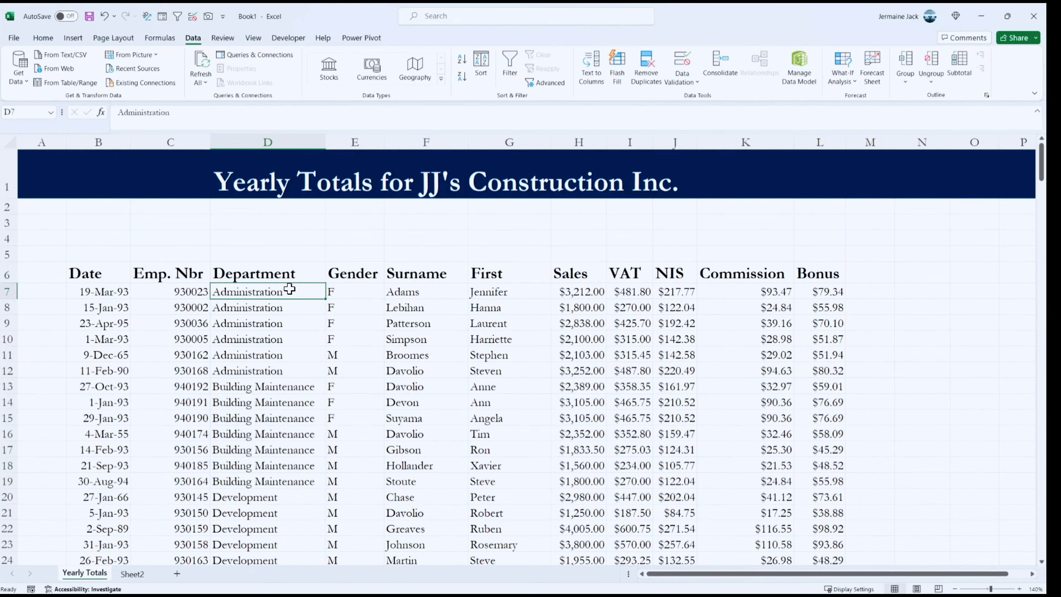
left_click(959, 64)
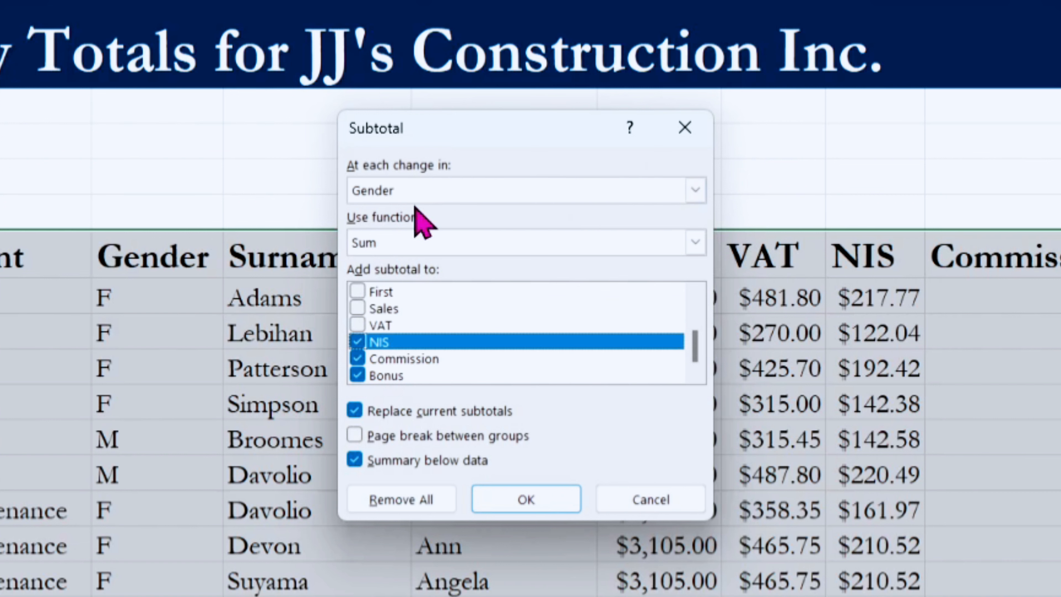
left_click(696, 191)
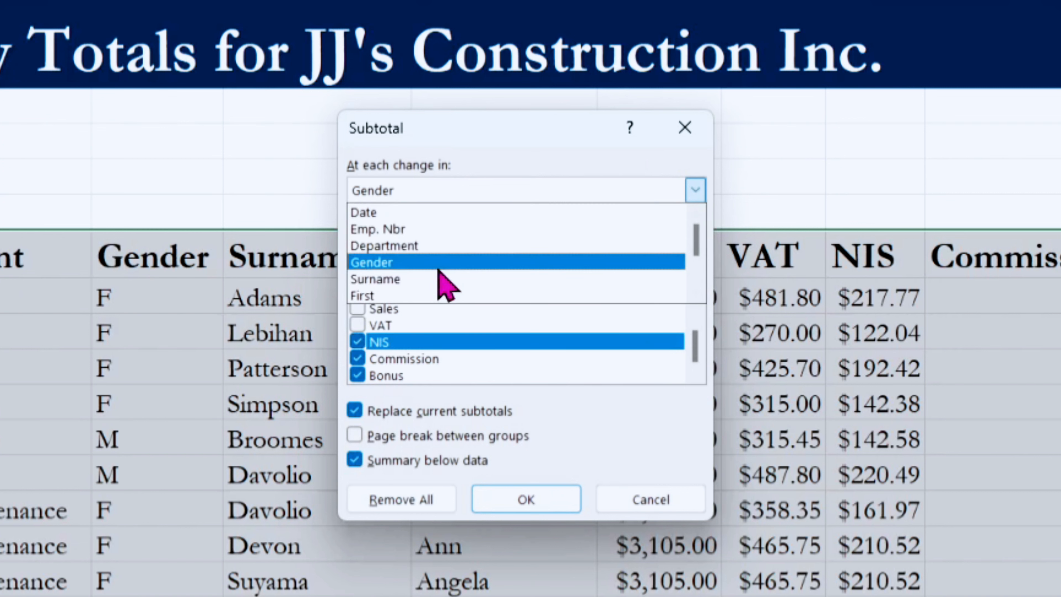
left_click(398, 246)
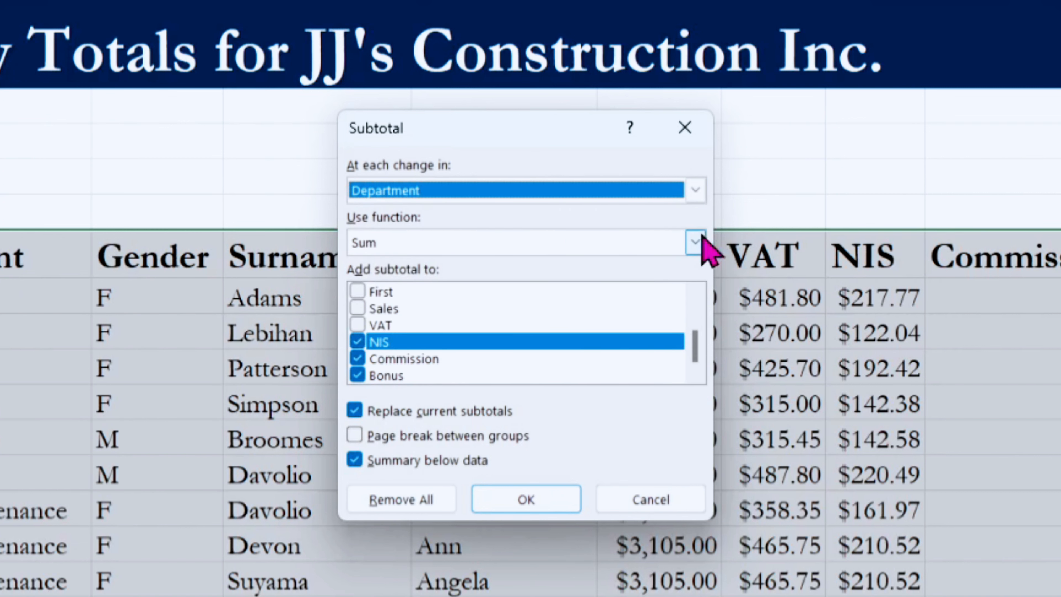
left_click(701, 236)
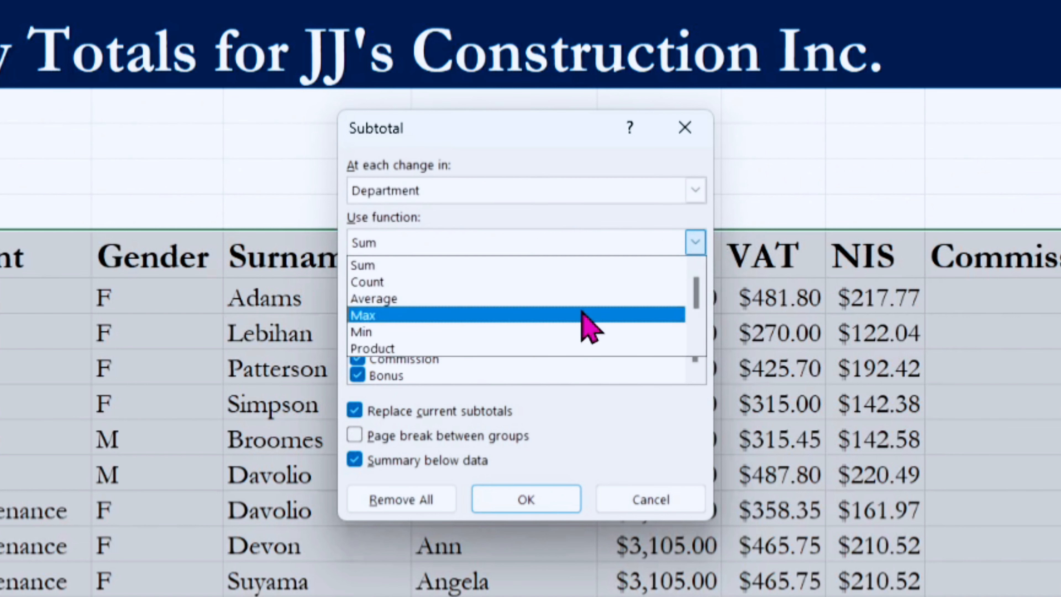
left_click(443, 283)
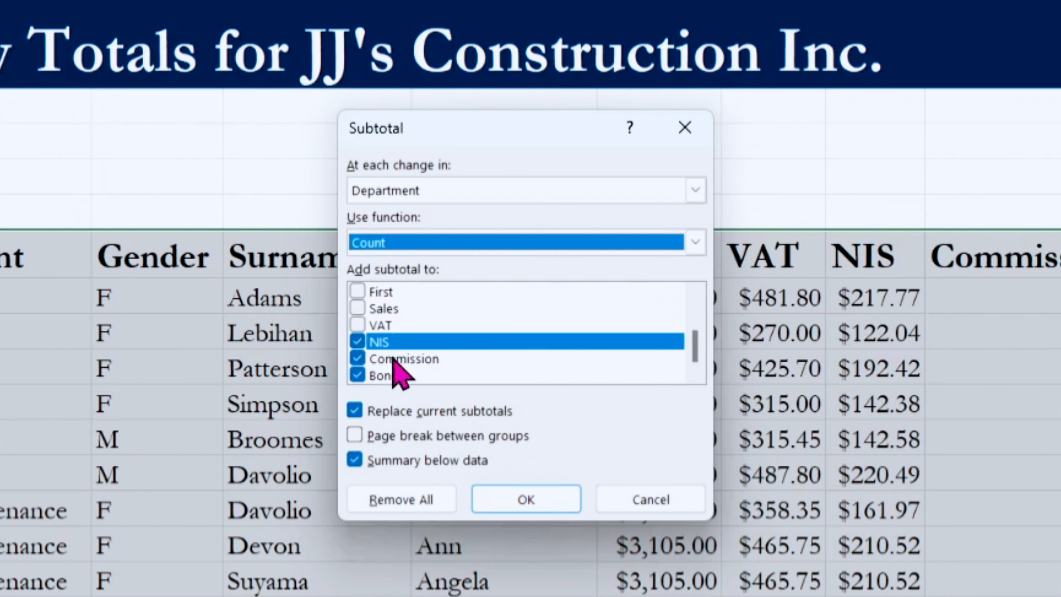
Exclude NIS and Commission so that only Bonus is counted, and apply the subtotal.
left_click(358, 342)
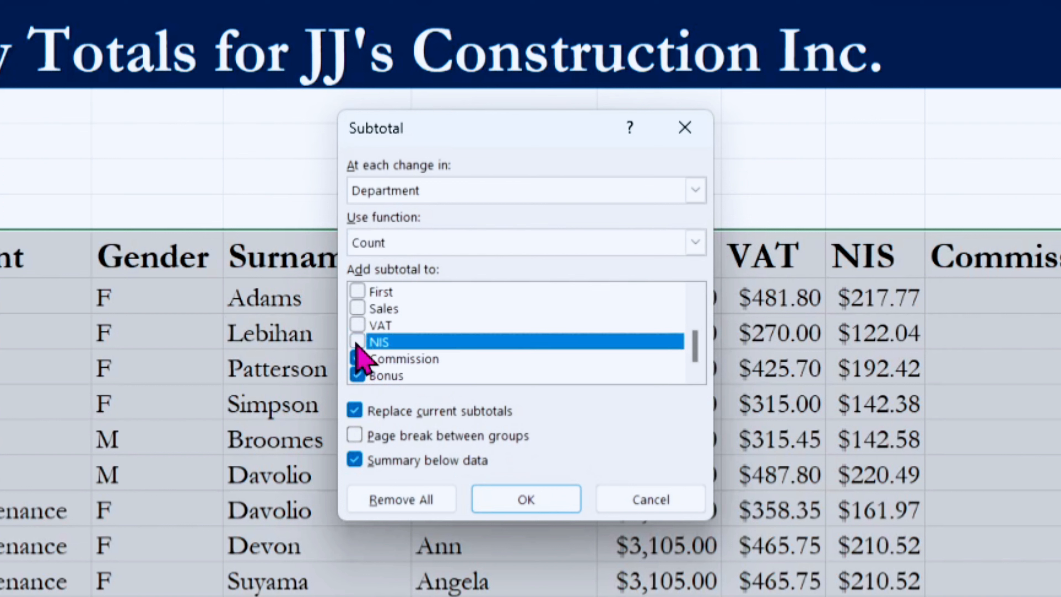
left_click(358, 359)
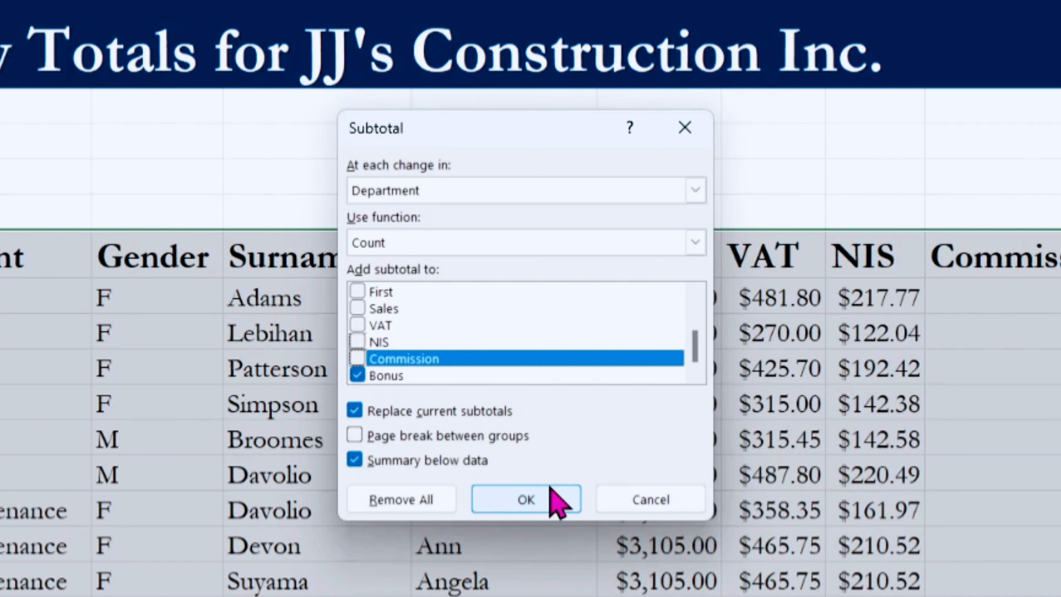
left_click(532, 503)
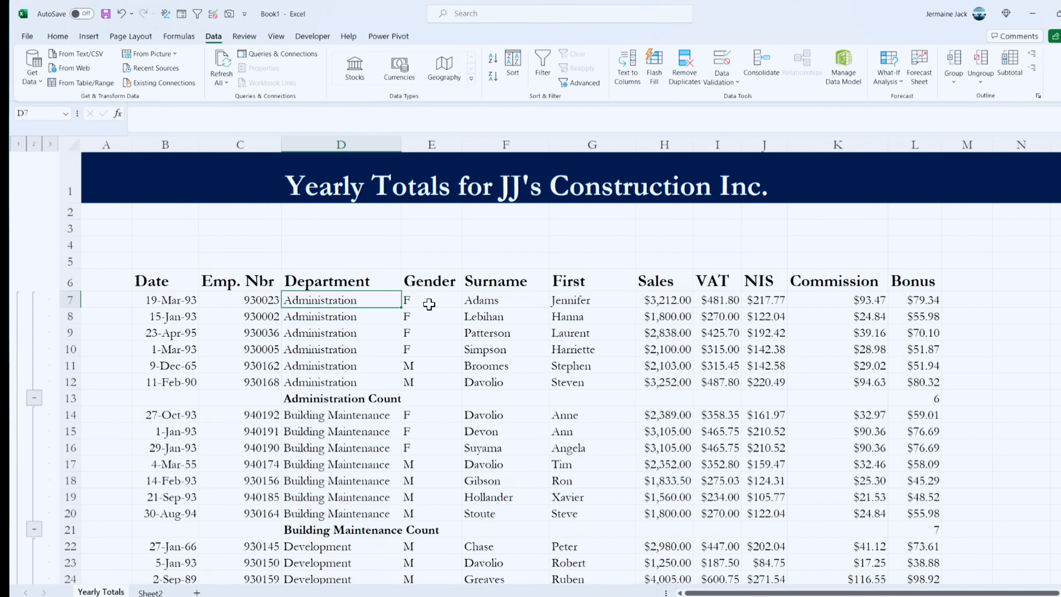
Examine the gender entries within the departments and compare the Administration Count with that department's Bonus cells.
left_click_drag(422, 303, 445, 517)
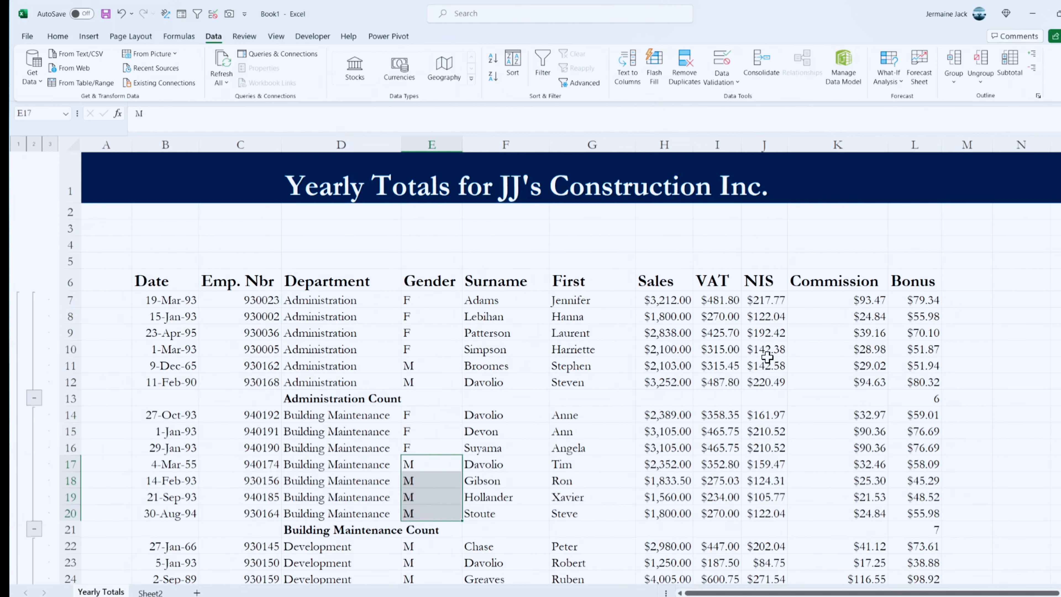
left_click(922, 399)
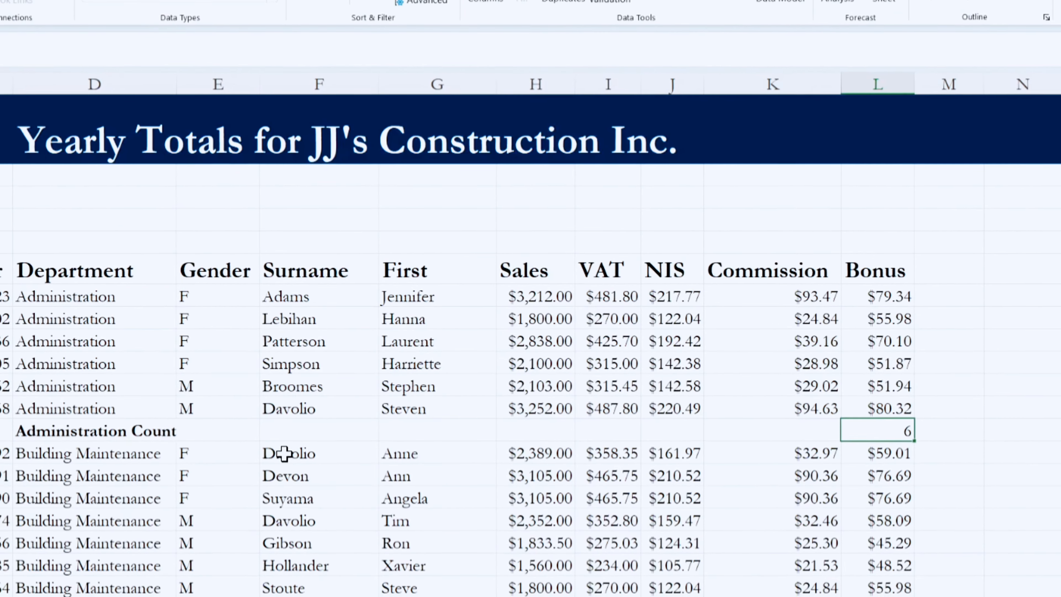
left_click_drag(873, 297, 867, 396)
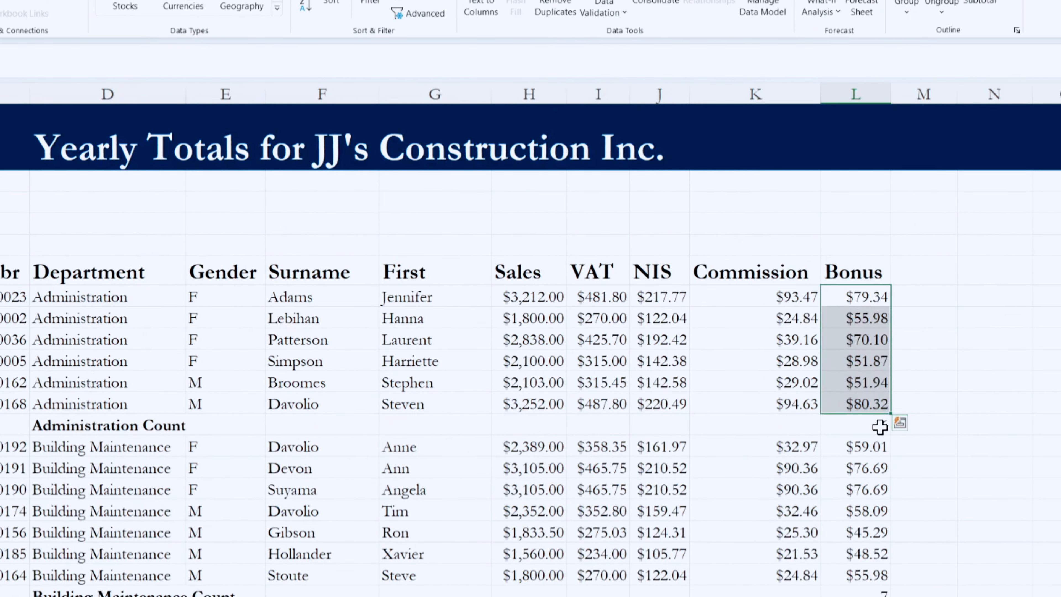
left_click(865, 427)
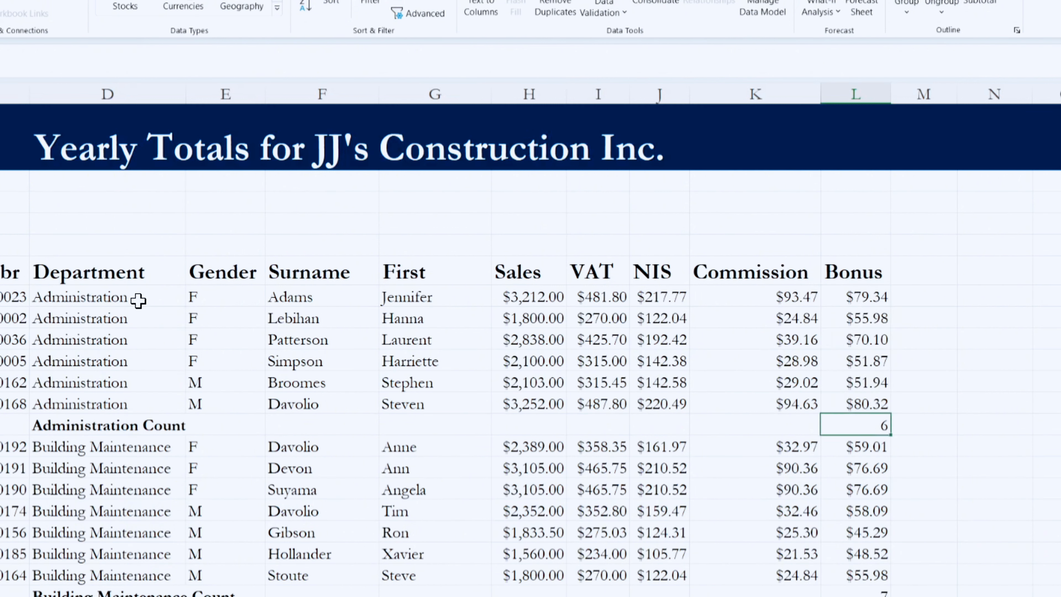
Add Commission and NIS to the department count subtotals, apply them and check the Administration Count row.
left_click(982, 5)
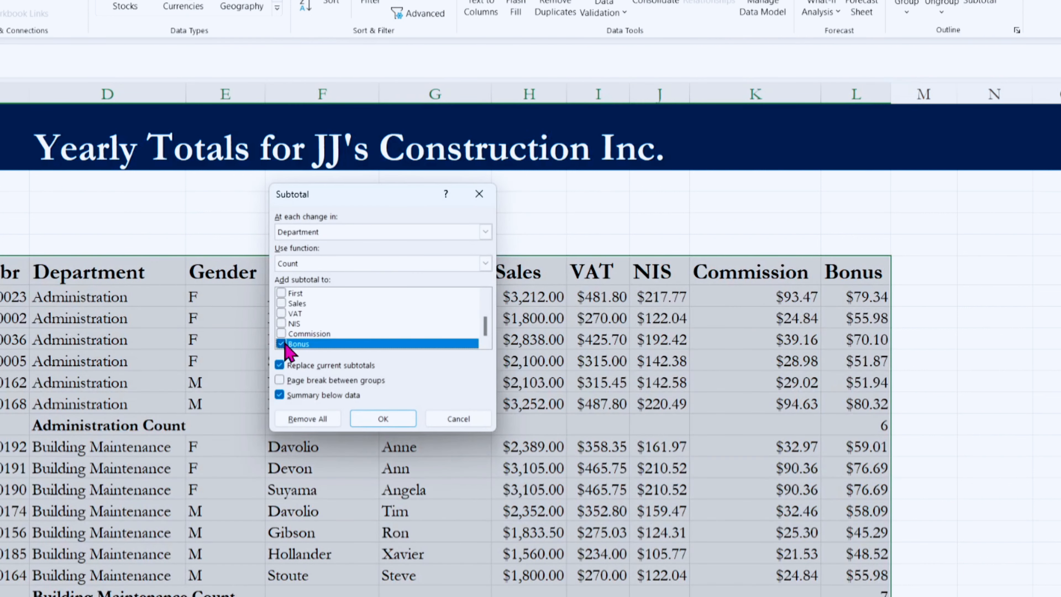
left_click(280, 333)
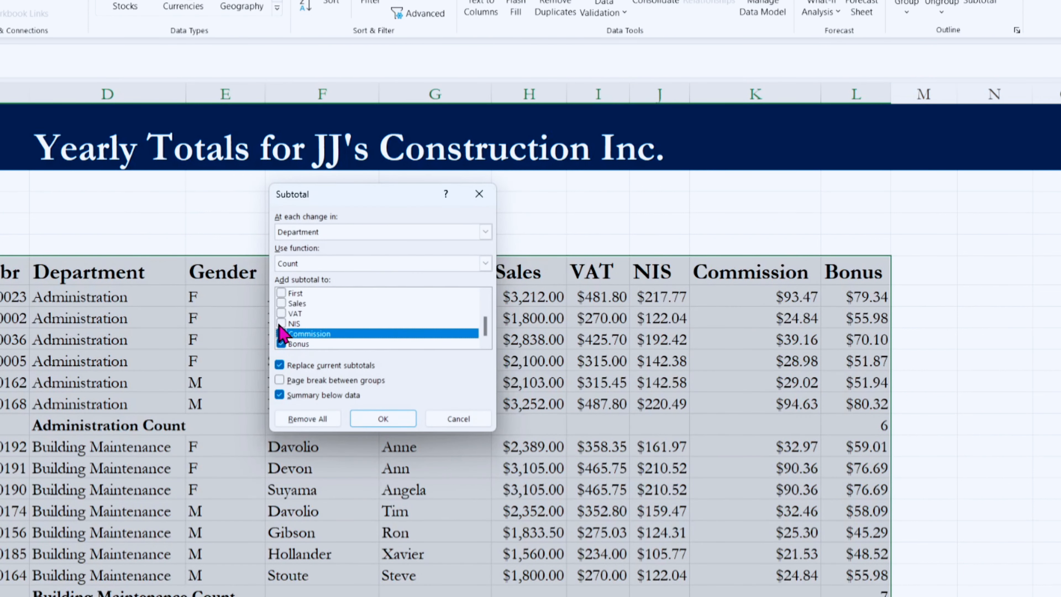
left_click(281, 333)
left_click(282, 333)
left_click(281, 323)
left_click(383, 418)
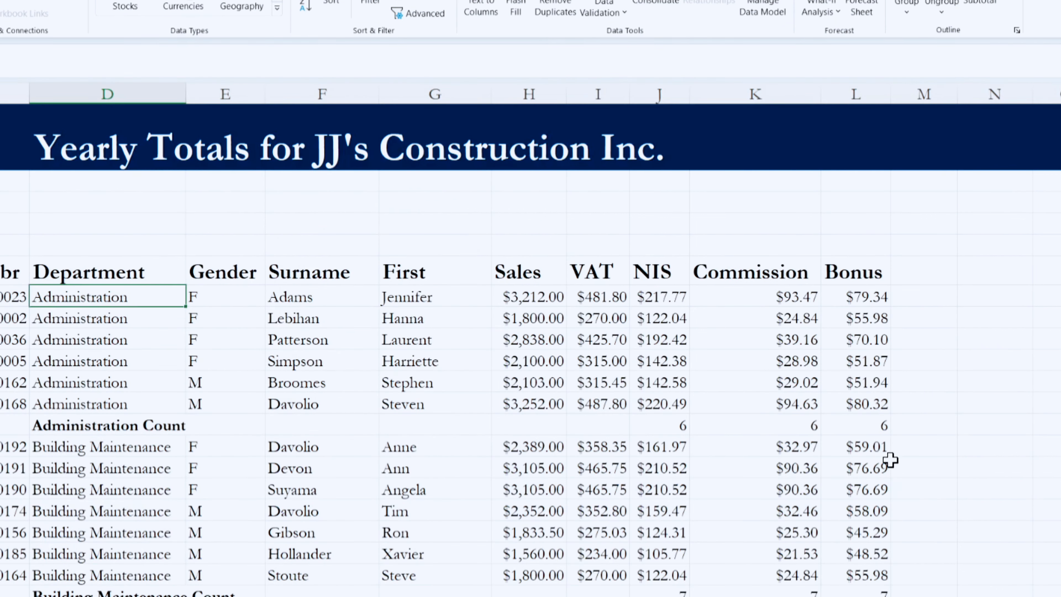
left_click_drag(673, 432, 826, 427)
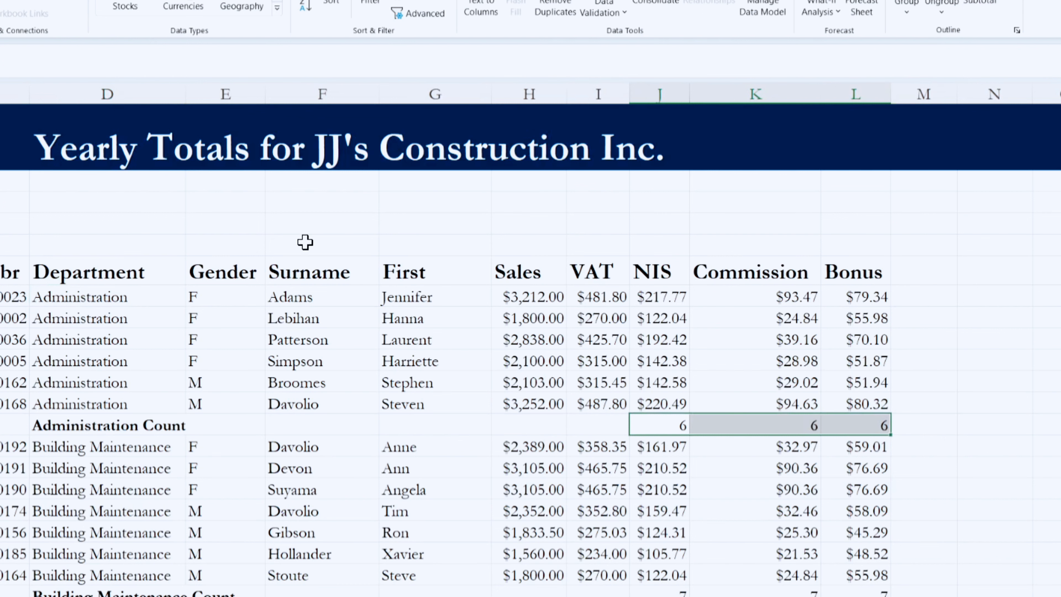
Remove Commission and NIS from the department count subtotals, keeping only Bonus, and reapply them.
left_click(96, 322)
left_click(985, 1)
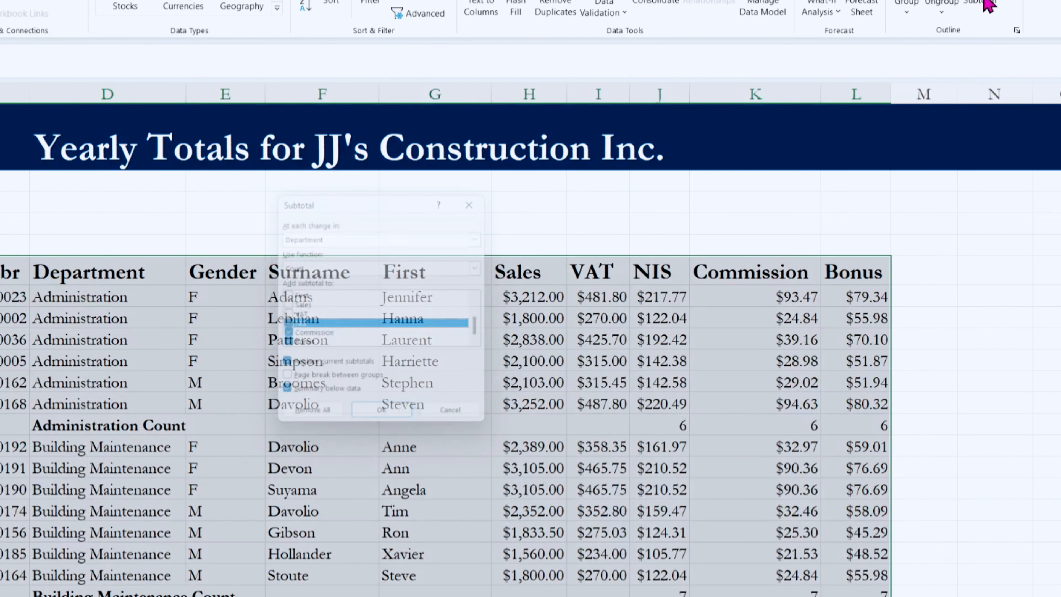
left_click(287, 315)
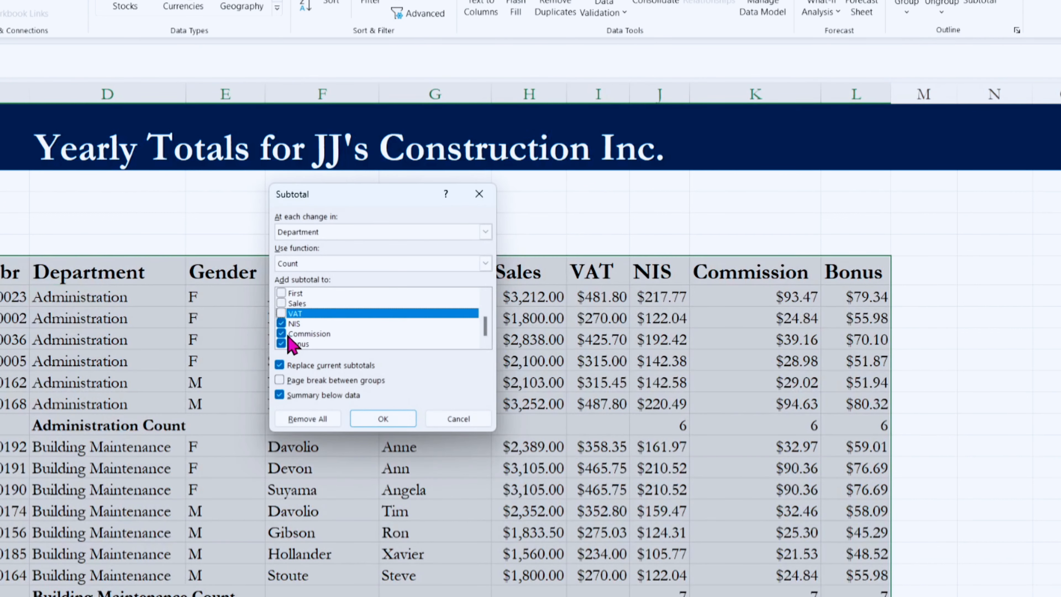
left_click(281, 334)
left_click(281, 323)
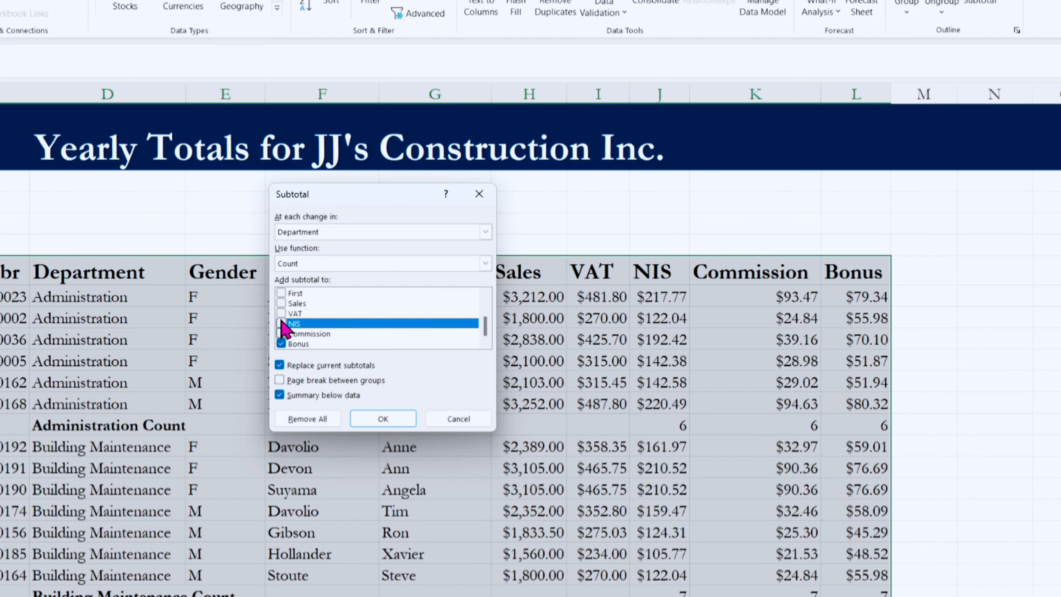
left_click(381, 418)
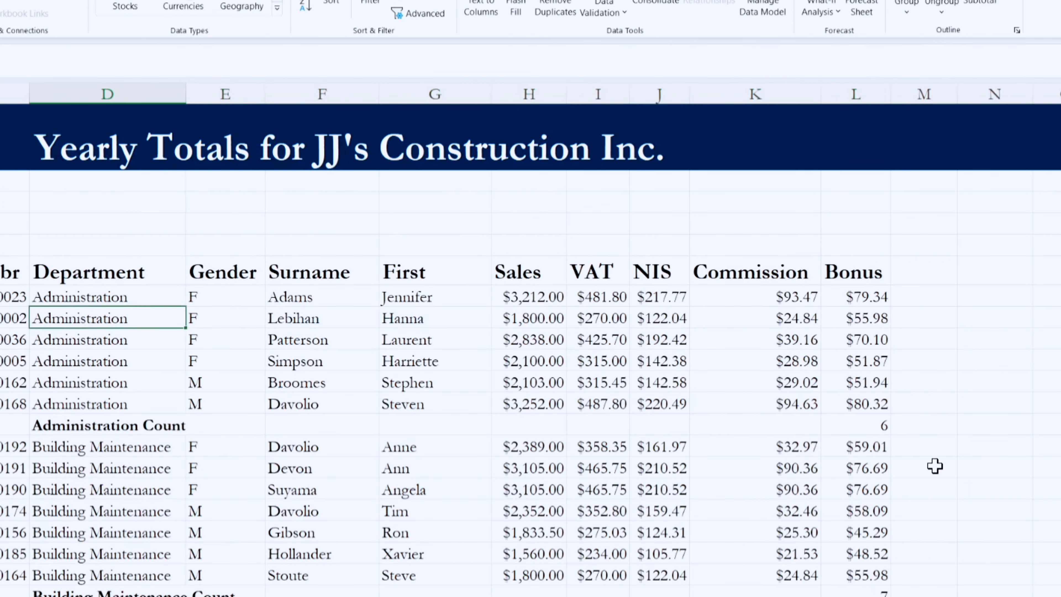
Check the Administration Count against its Bonus cells and collapse the outline to level 2, leaving only the summary rows.
left_click(863, 426)
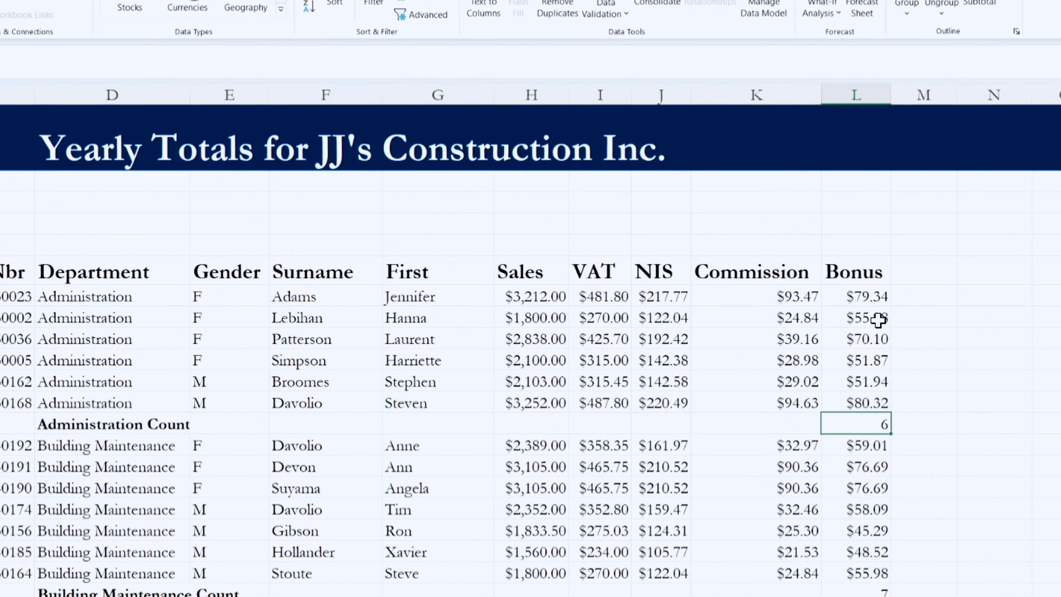
left_click_drag(869, 296, 861, 425)
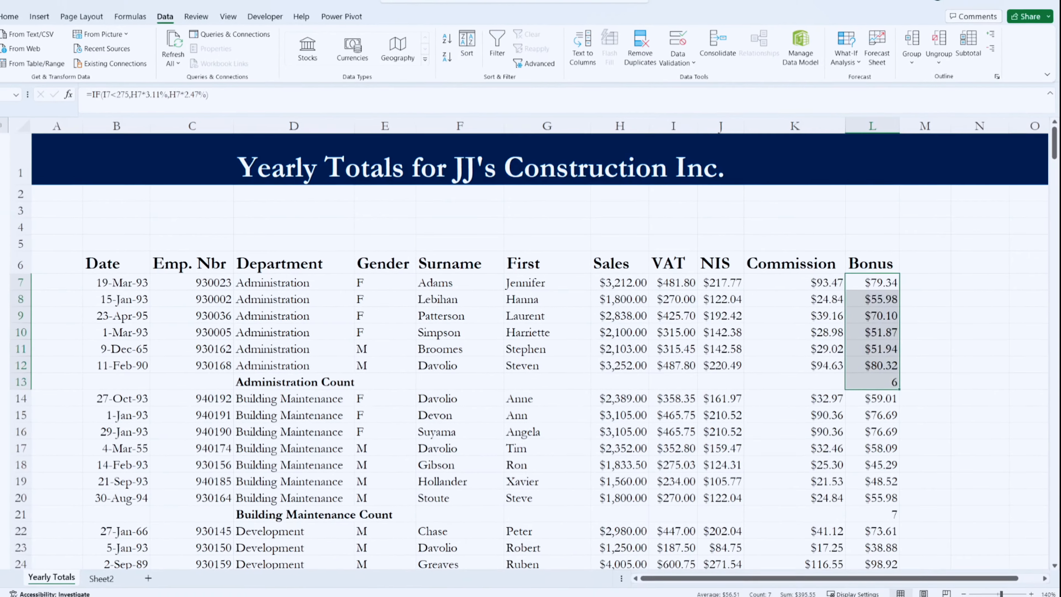
left_click(32, 131)
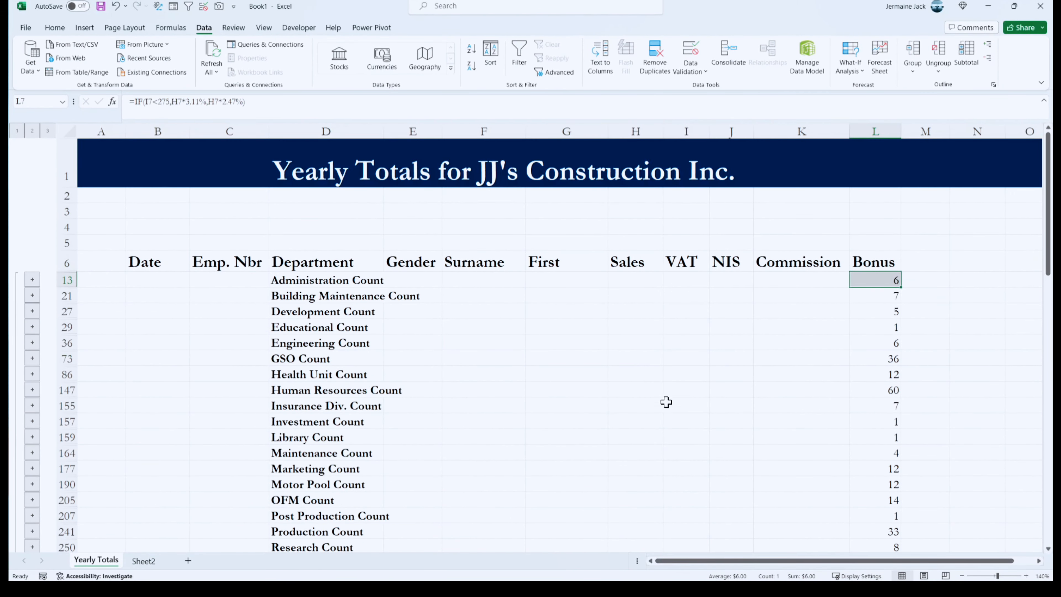
Check the count formulas in the Bonus column for the Administration, Building Maintenance, Development and Educational summary rows.
left_click(876, 281)
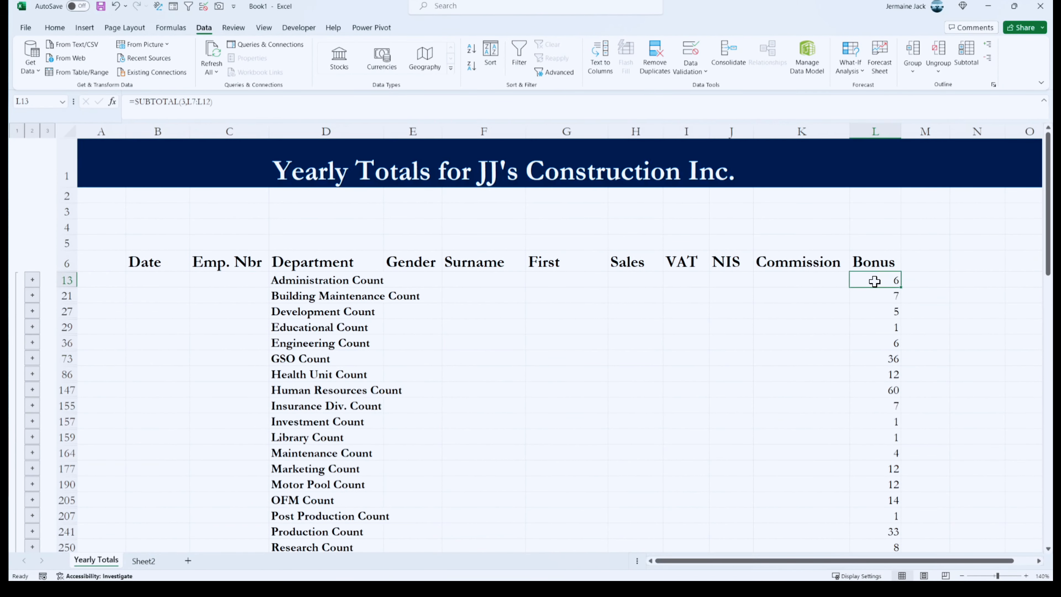
left_click(883, 264)
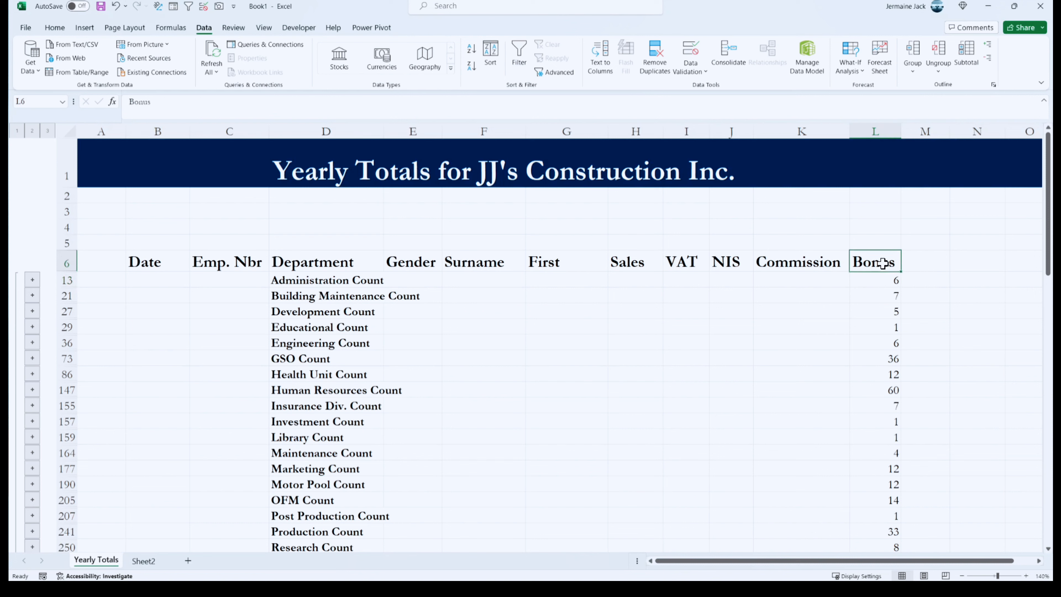
left_click(882, 284)
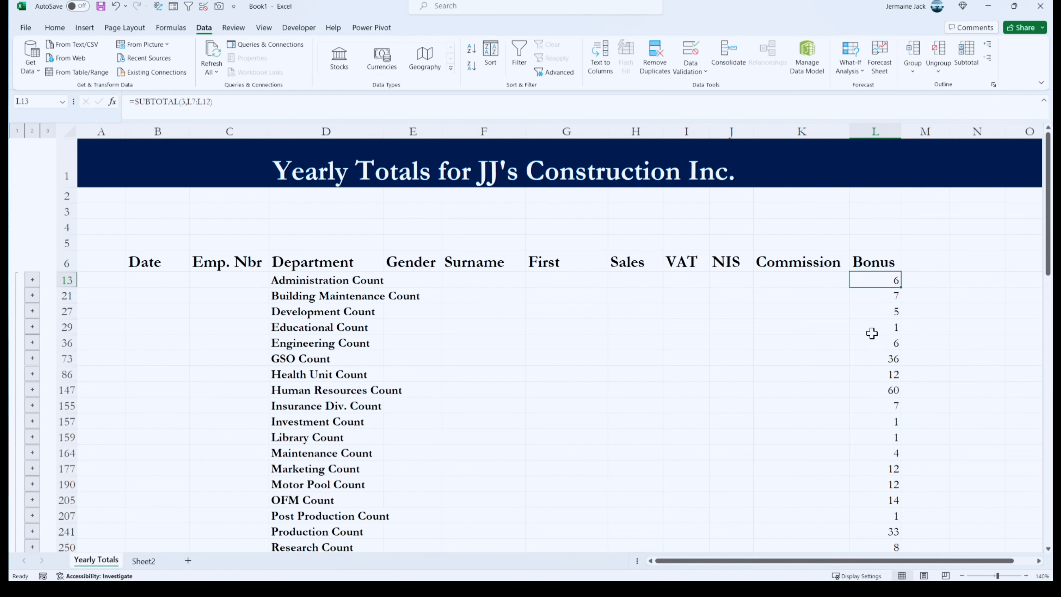
left_click(859, 295)
left_click(868, 316)
left_click(867, 330)
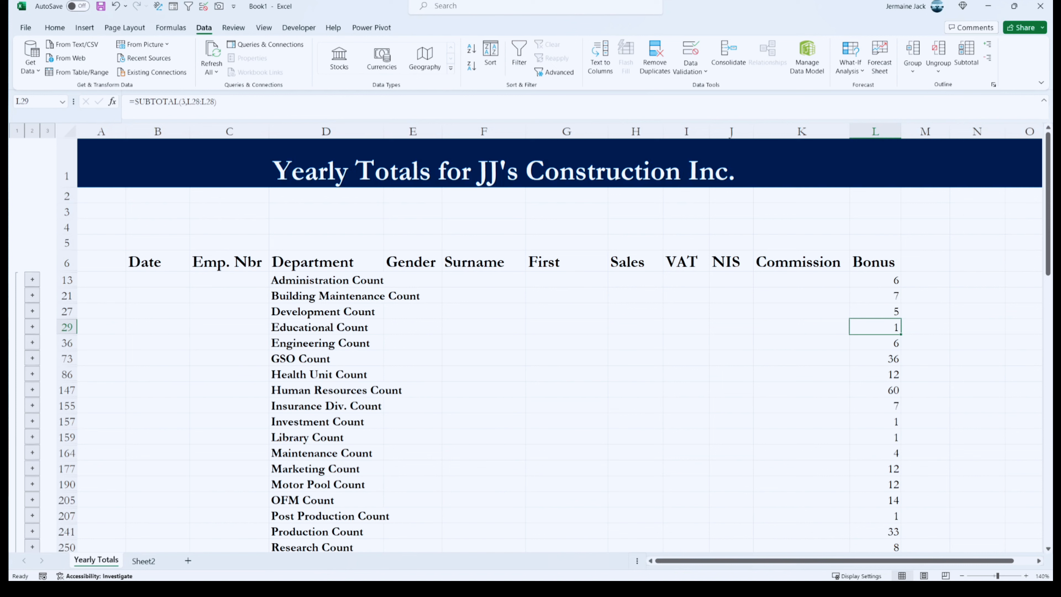
Compare the outline levels: grand count only, all detail rows, department counts only, and all detail rows again.
left_click(17, 130)
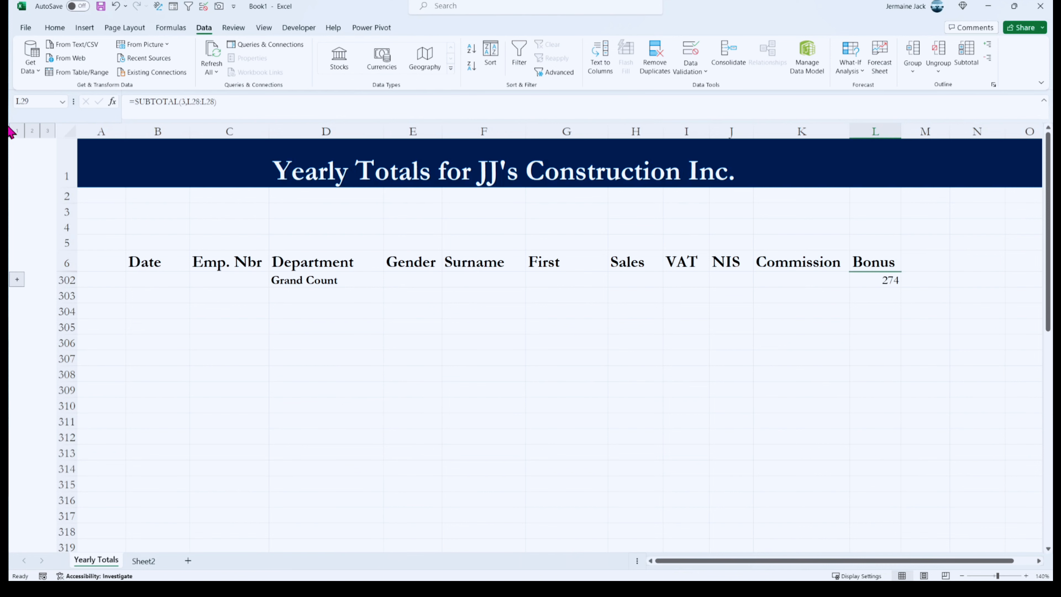
left_click(48, 130)
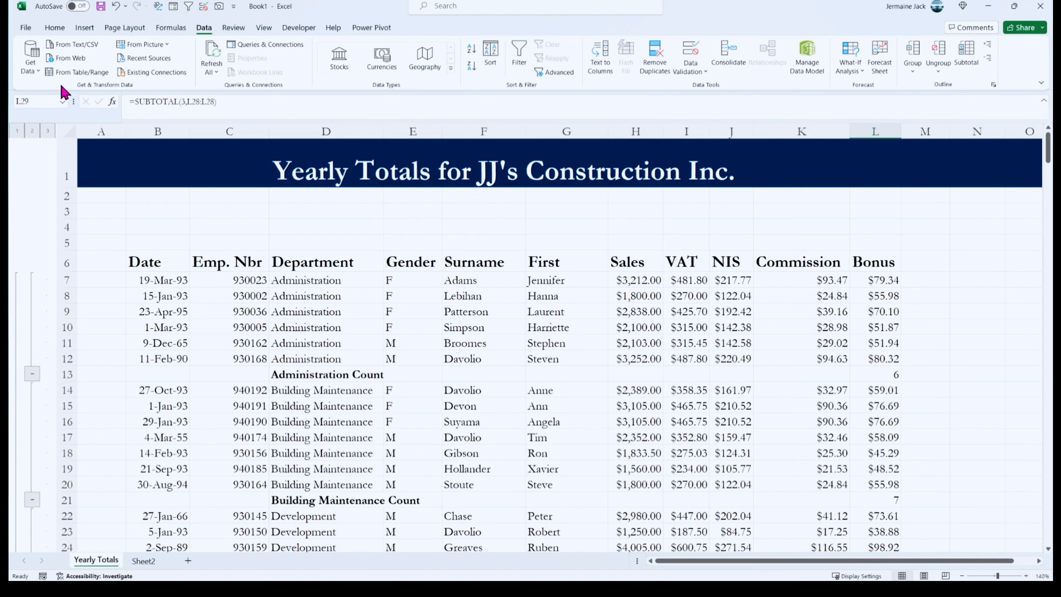
left_click(32, 131)
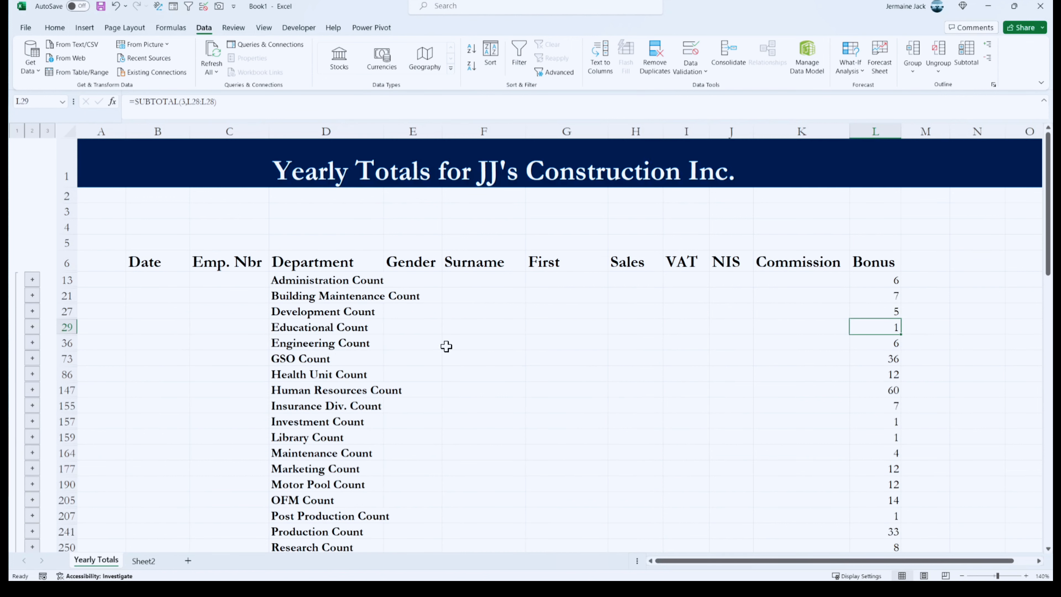
left_click(47, 130)
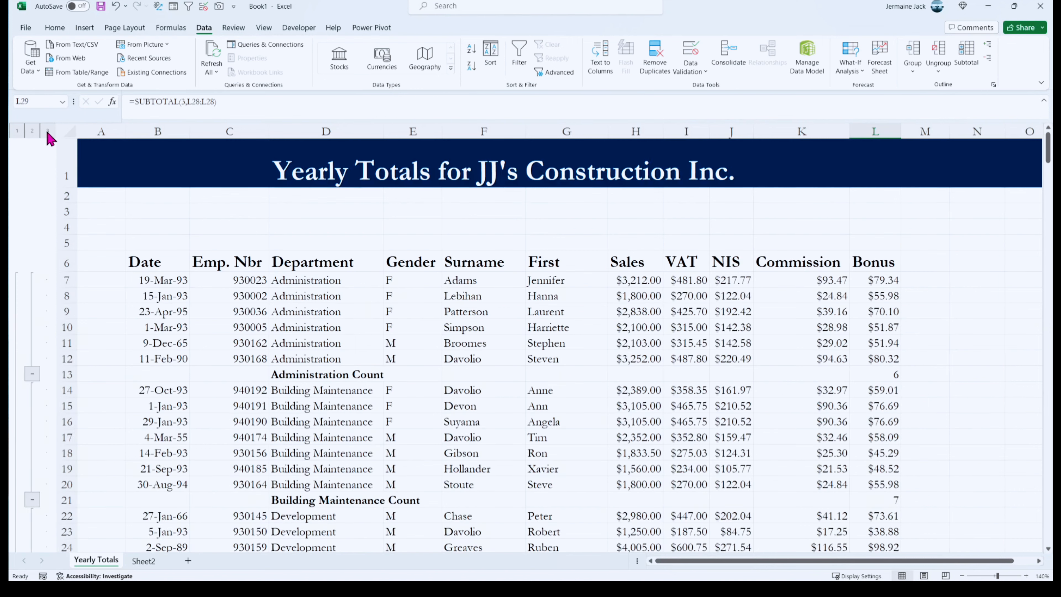
Collapse the Administration, Building Maintenance, Development, Educational and Engineering groups one by one.
left_click(33, 373)
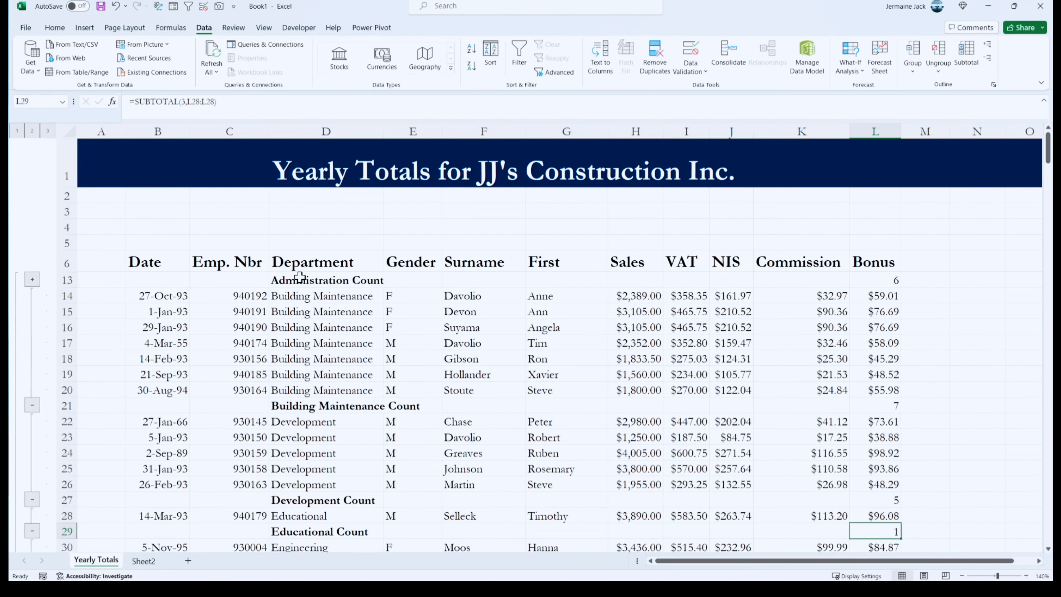
left_click(34, 406)
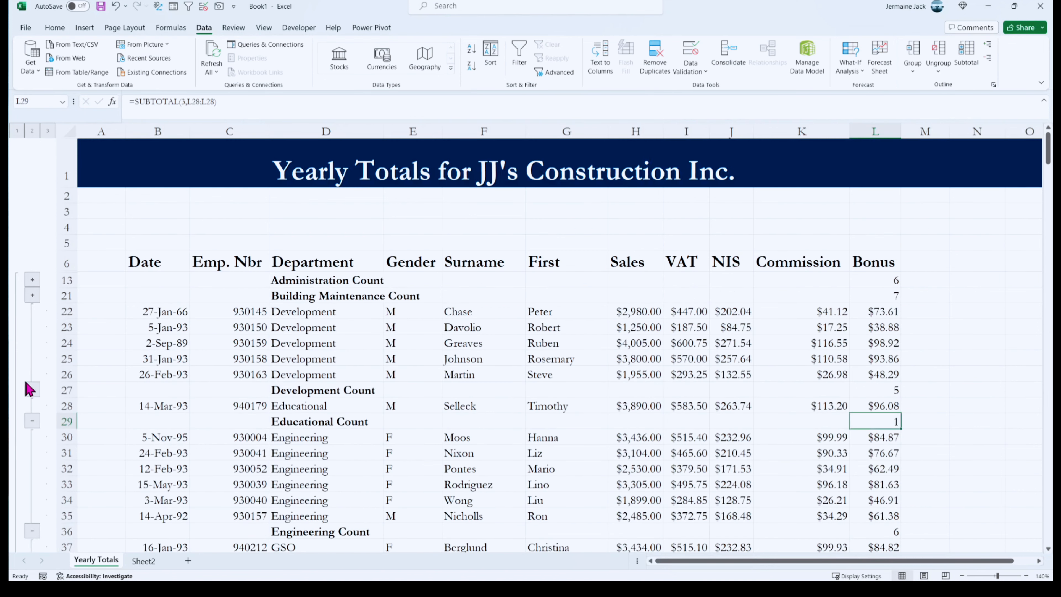
left_click(33, 390)
left_click(34, 344)
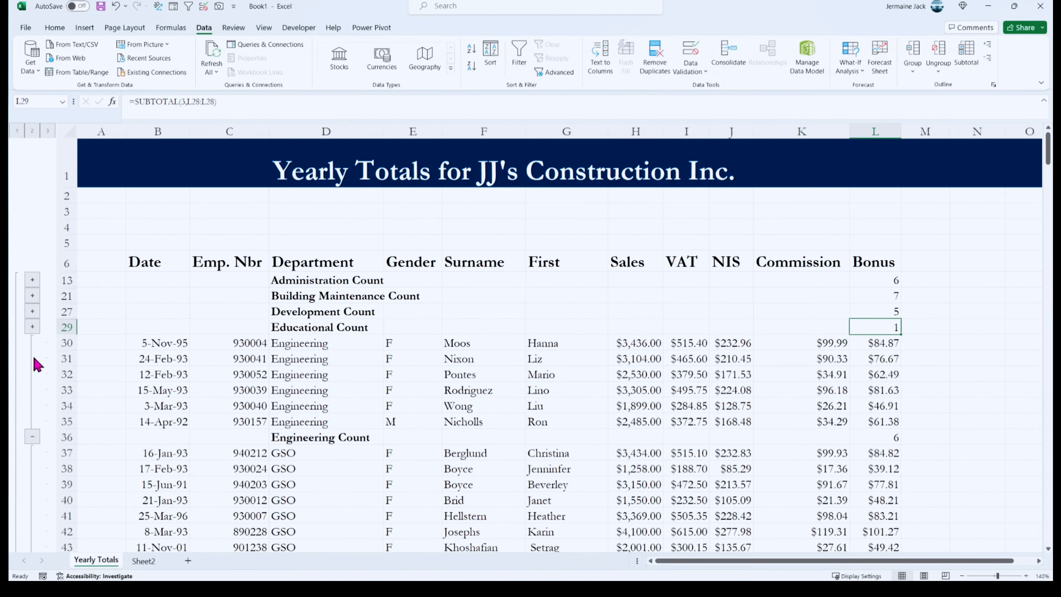
left_click(32, 438)
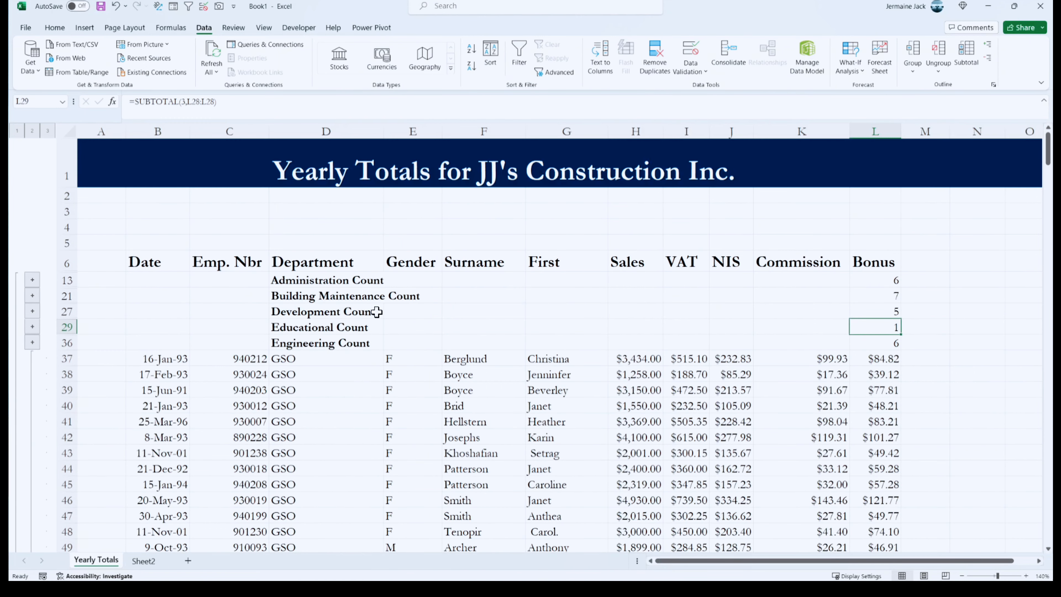
Expand the Engineering, Educational, Development, Building Maintenance and Administration groups again, one by one.
left_click(32, 343)
left_click(32, 327)
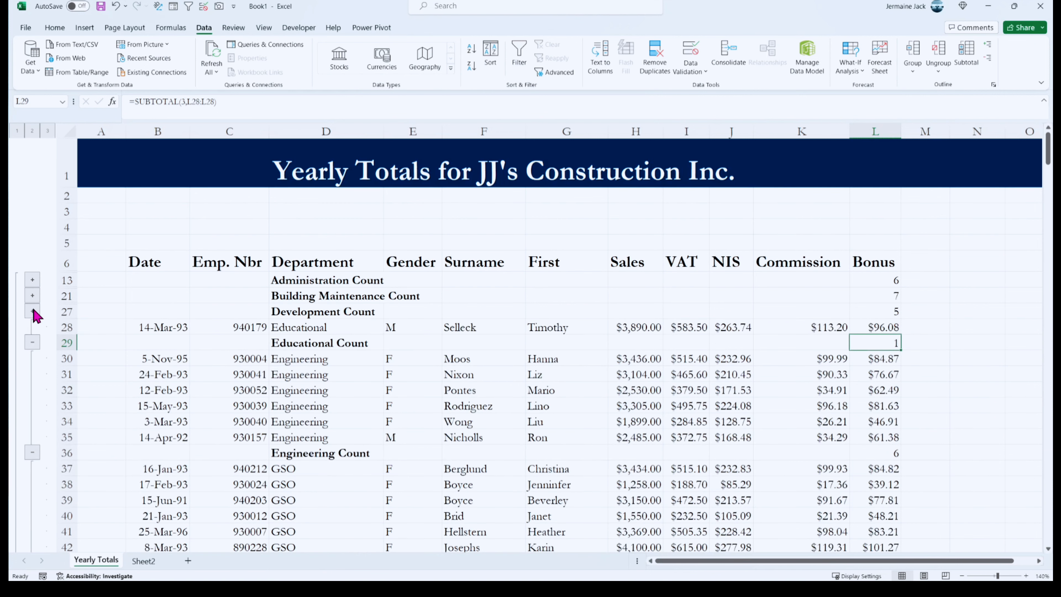
left_click(32, 312)
left_click(32, 295)
left_click(32, 280)
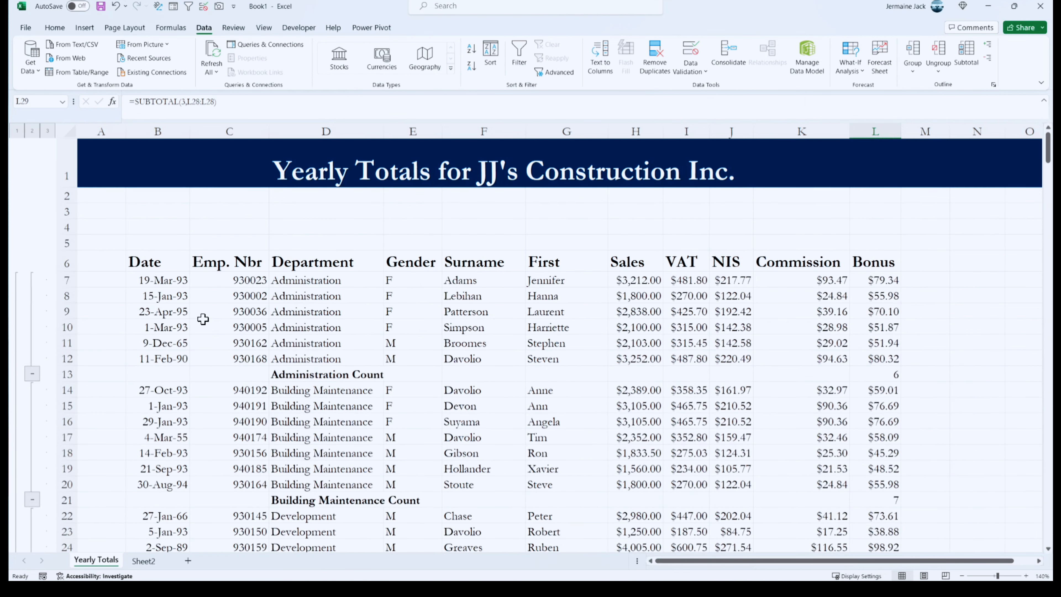
Reduce the outline to department counts, and briefly expand Administration to compare its records with its count.
left_click(882, 375)
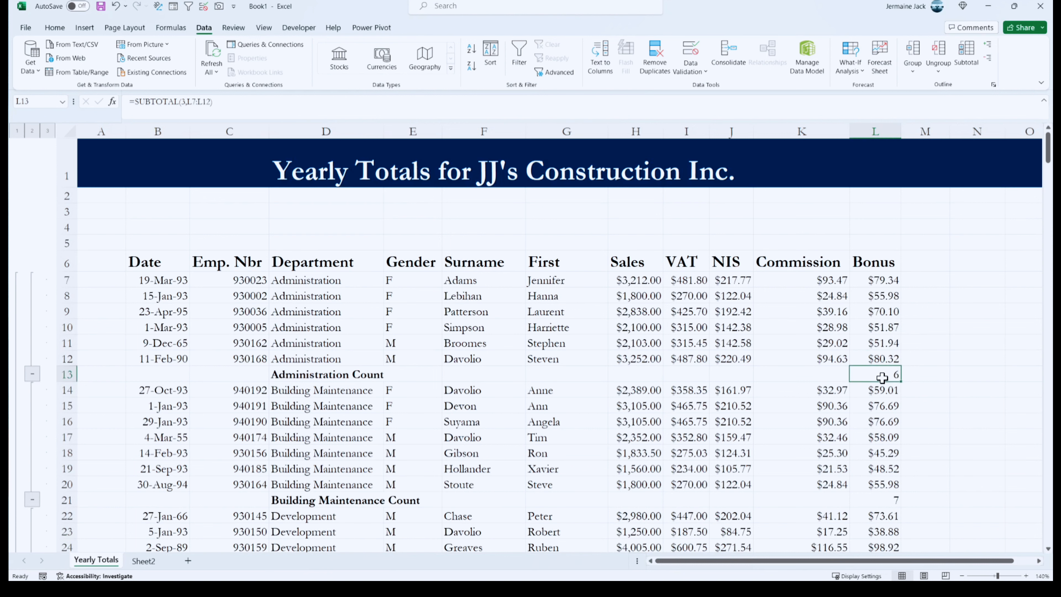
left_click(32, 130)
left_click(33, 280)
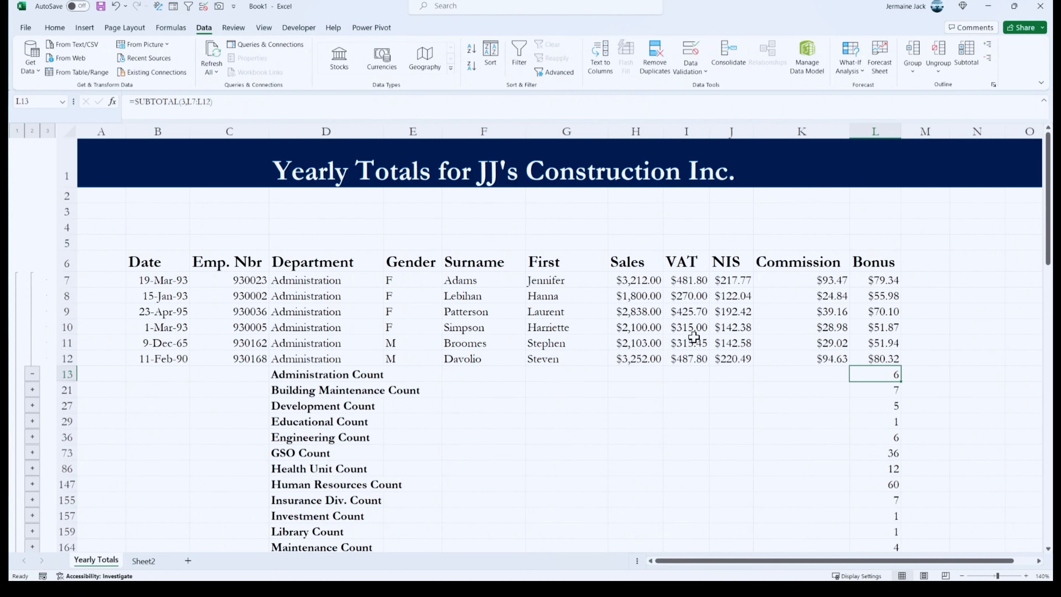
left_click(33, 374)
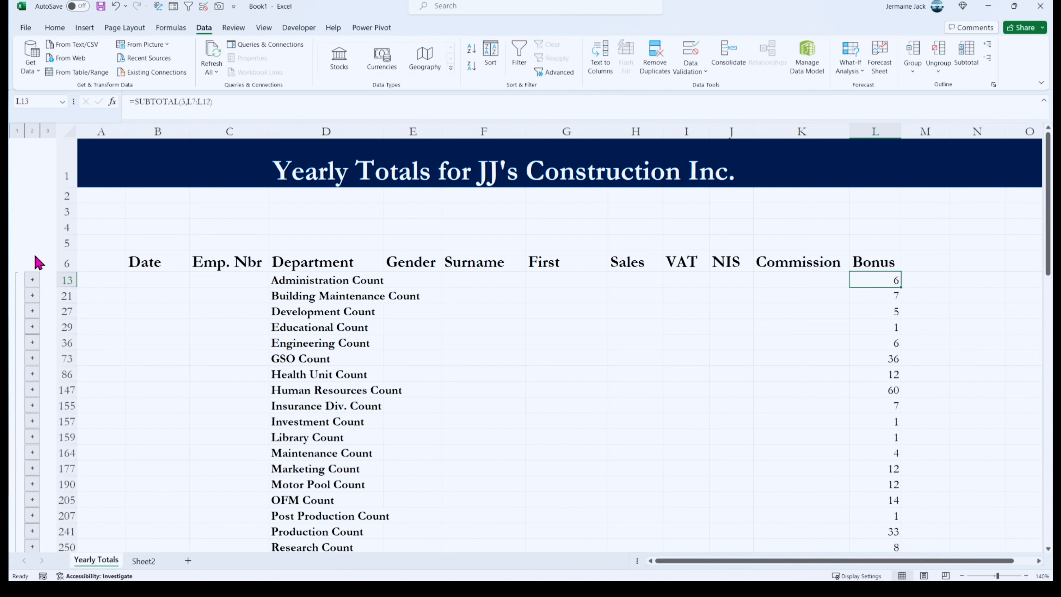
Check the Building Maintenance, Development and Educational counts, briefly expanding Educational to view its employee record.
left_click(882, 297)
left_click(885, 309)
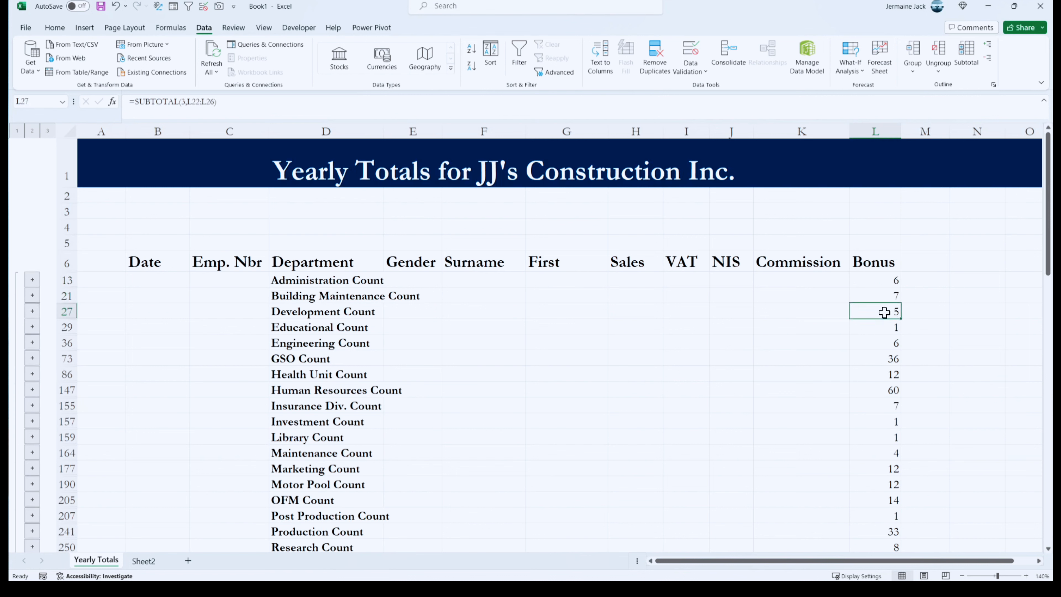
left_click(876, 330)
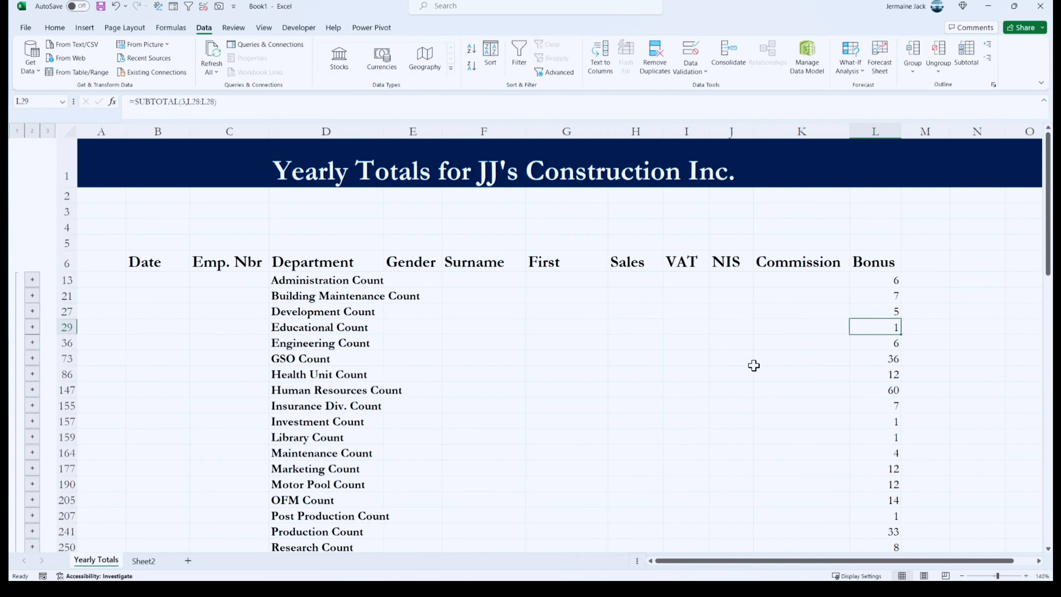
left_click(32, 327)
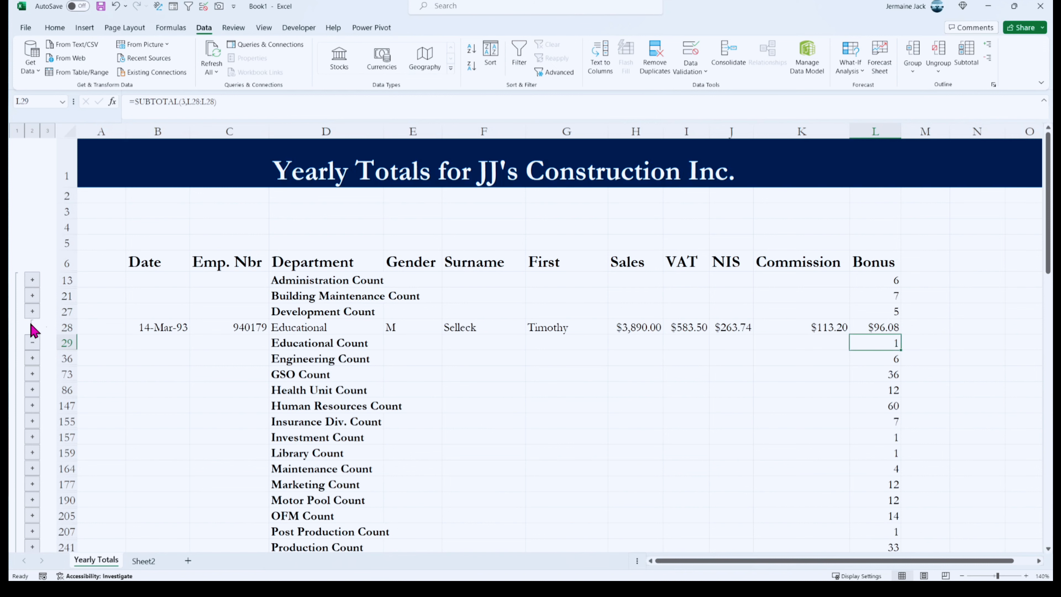
left_click(32, 342)
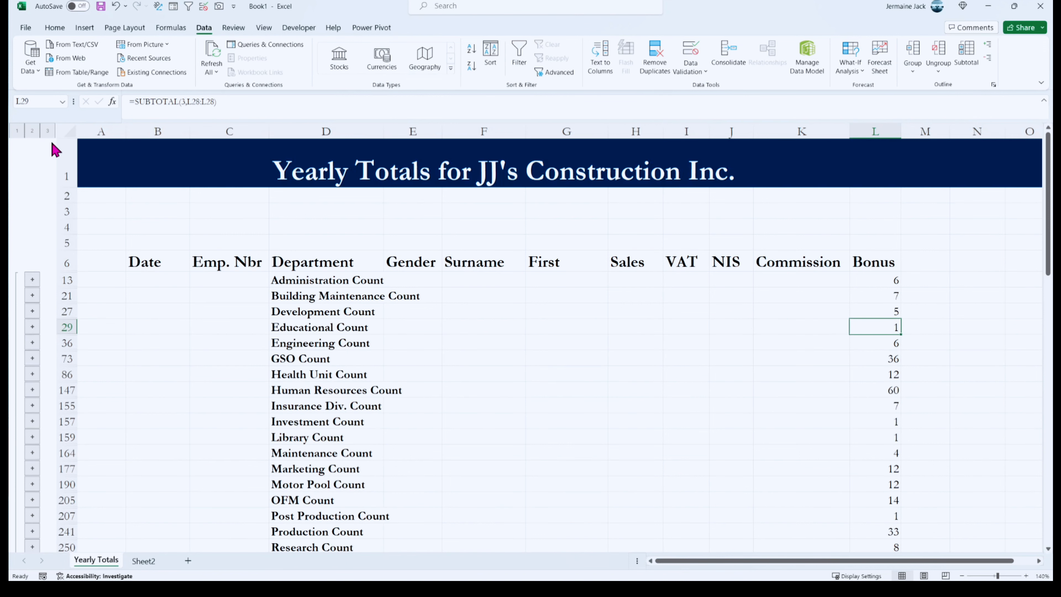
Show all outline detail rows, undo every action back through the last Subtotals, and deselect the data range.
left_click(47, 131)
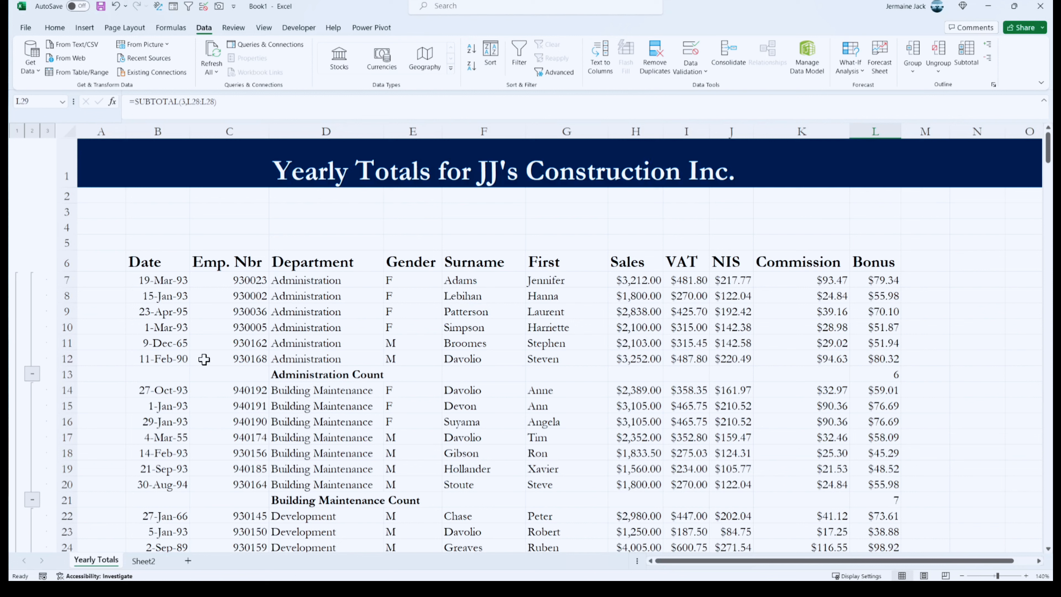
left_click(126, 6)
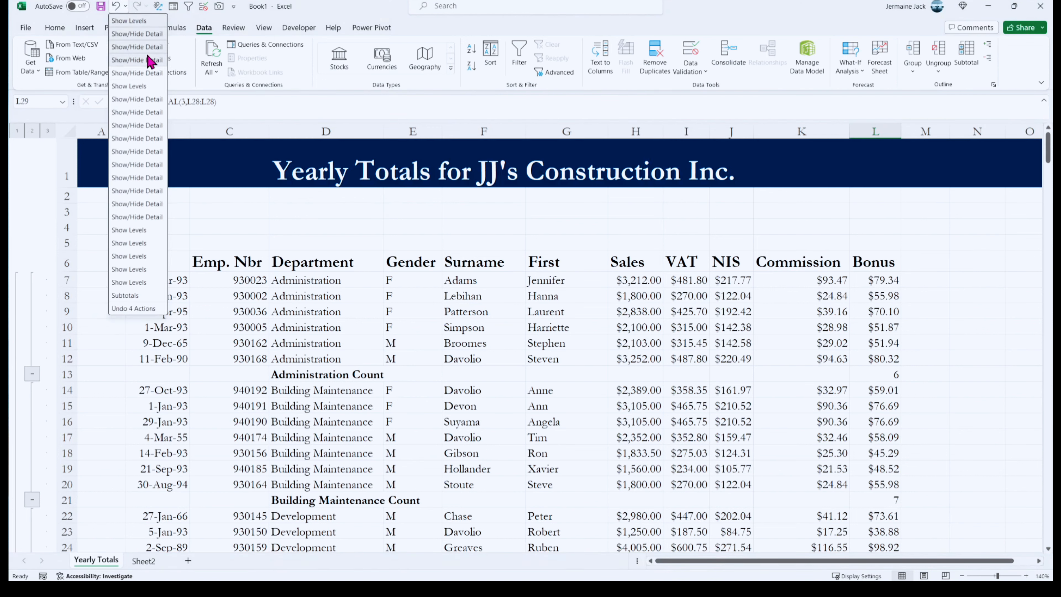
left_click(141, 298)
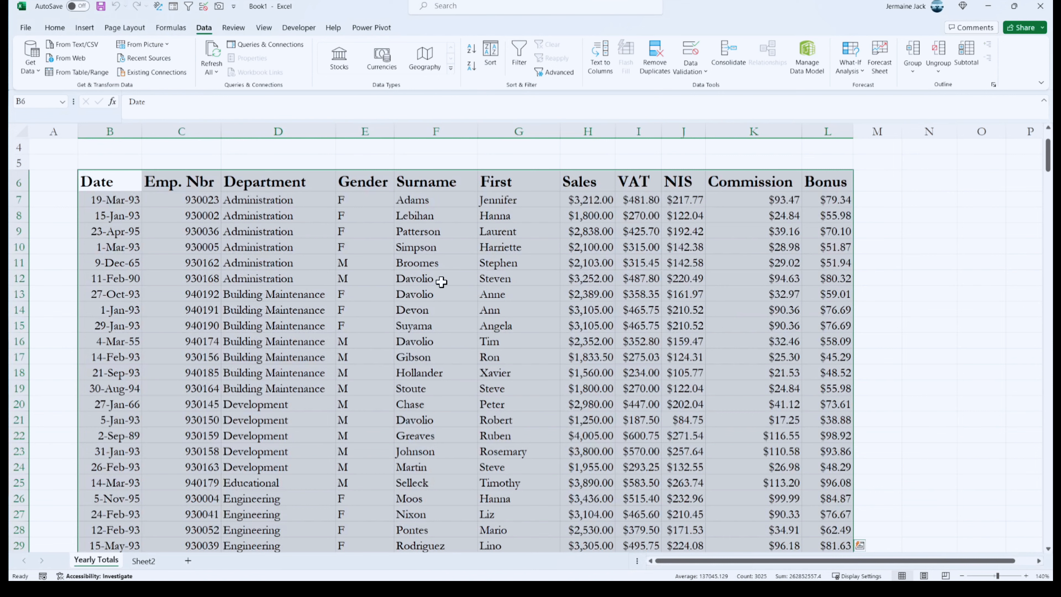
left_click(441, 282)
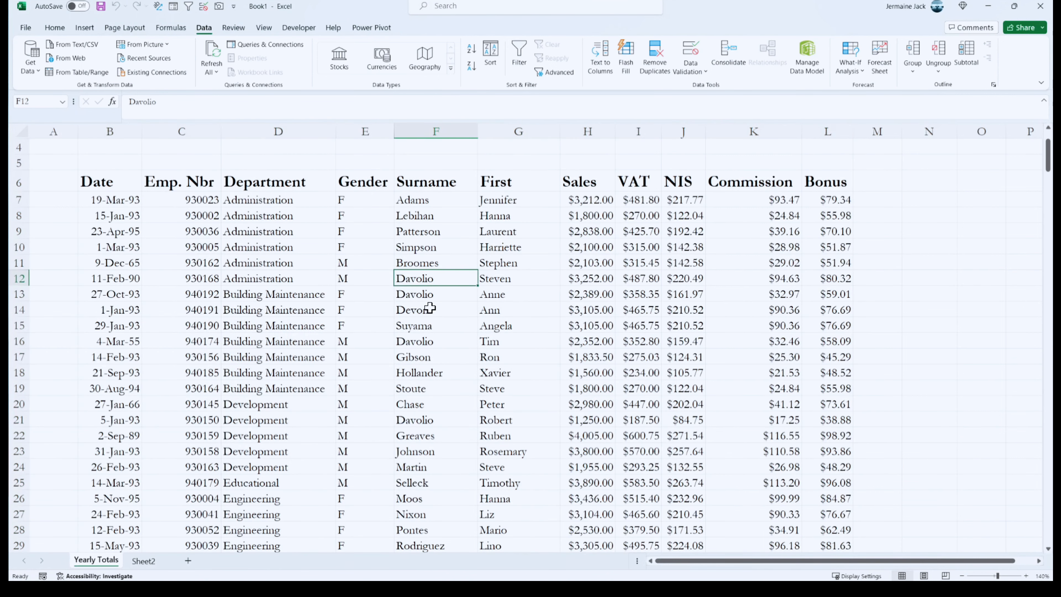